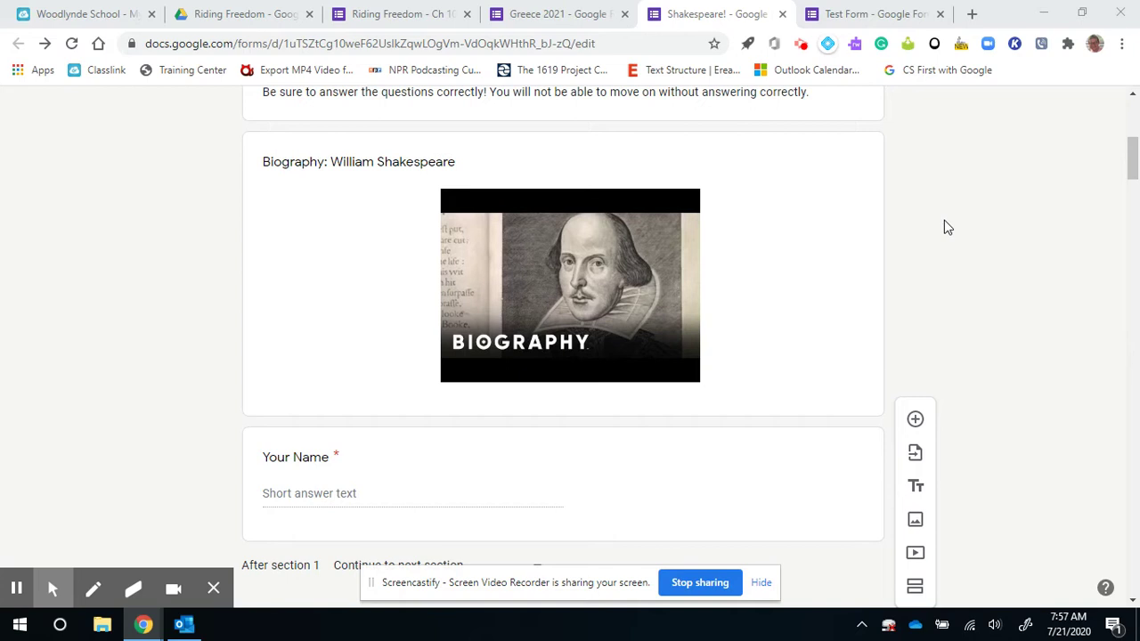
Step: Review the end of section 1 and the start of section 2 in the Shakespeare form
scroll(944, 221, "down", 3)
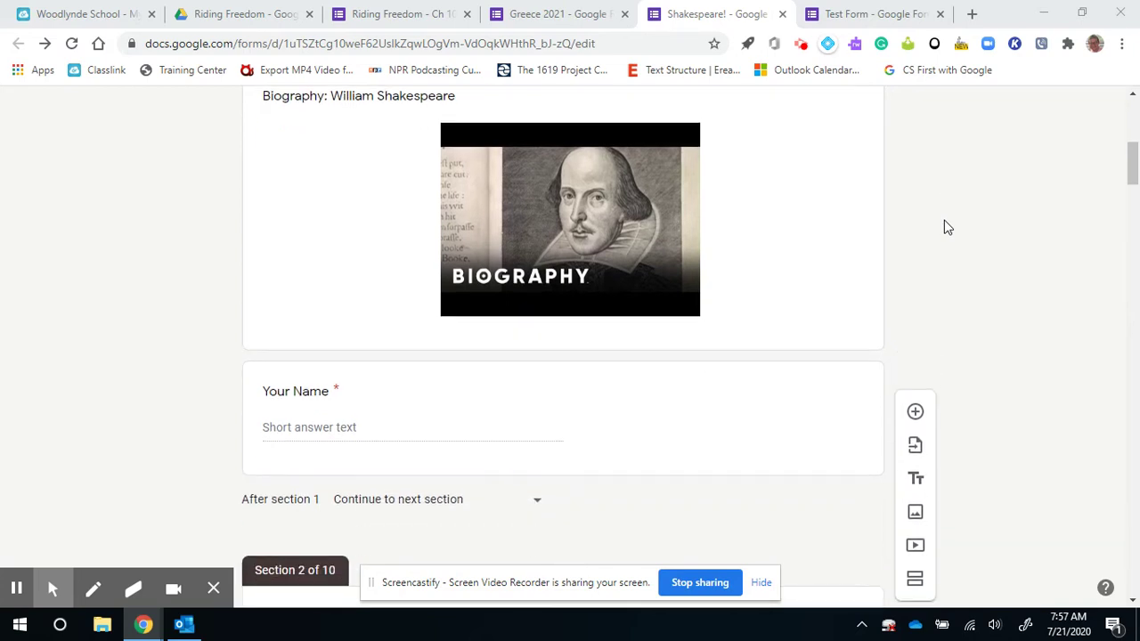
scroll(944, 222, "down", 3)
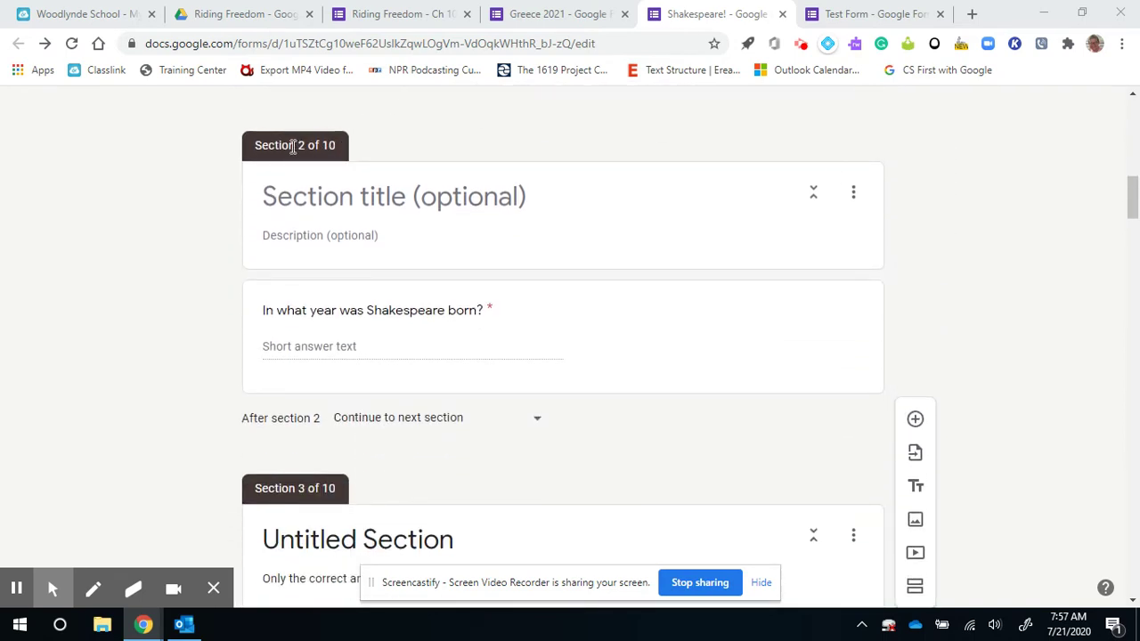
left_click_drag(289, 145, 335, 147)
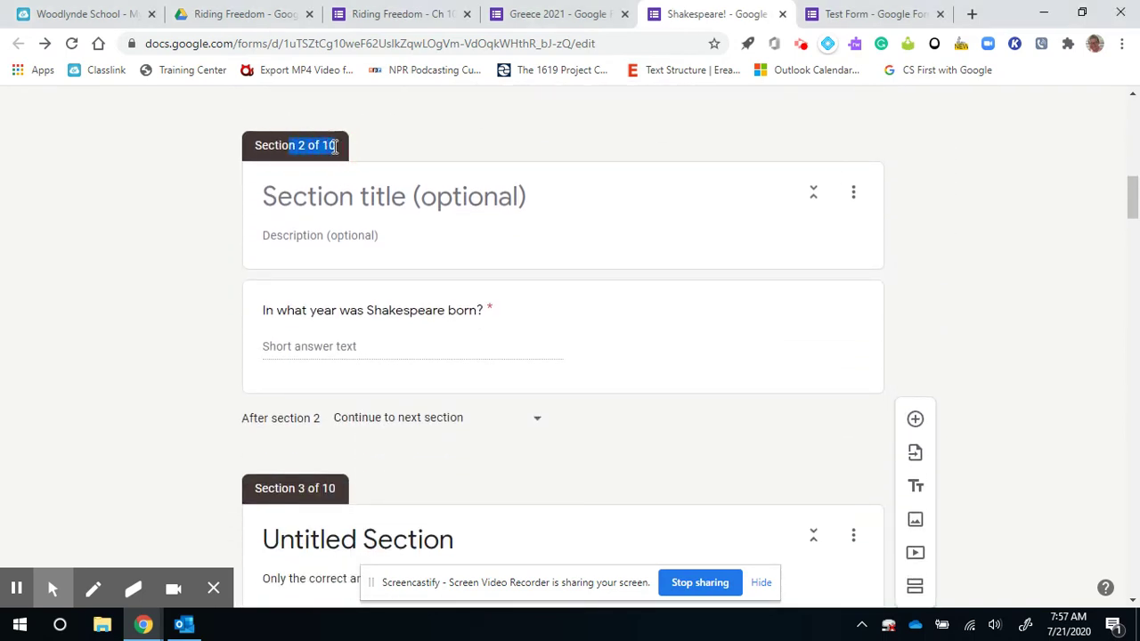
left_click(333, 146)
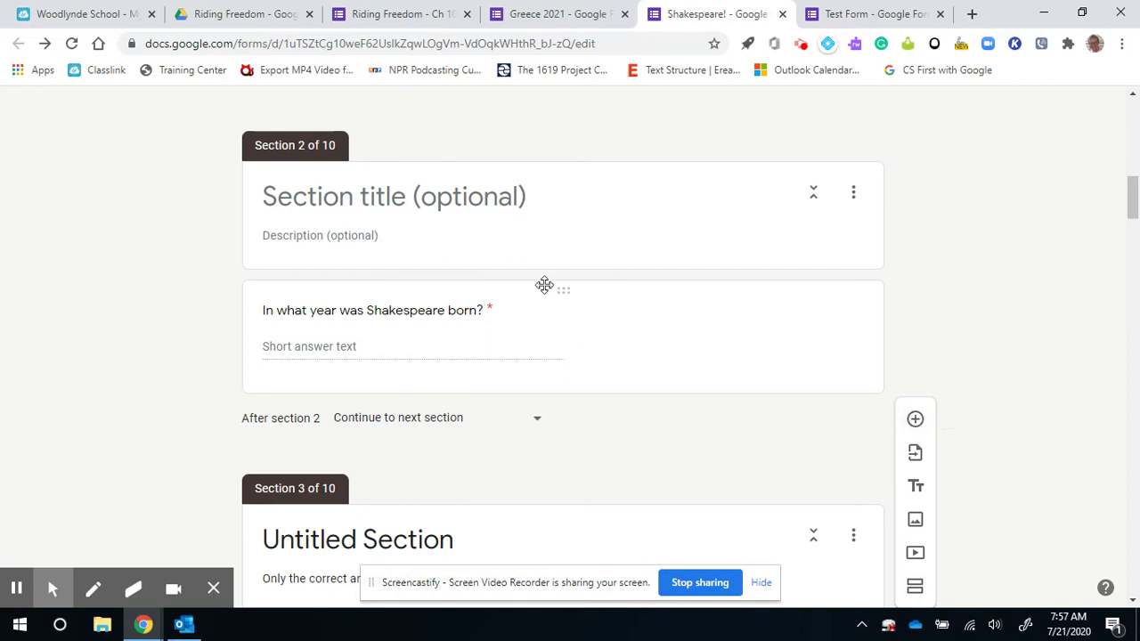
scroll(621, 268, "up", 4)
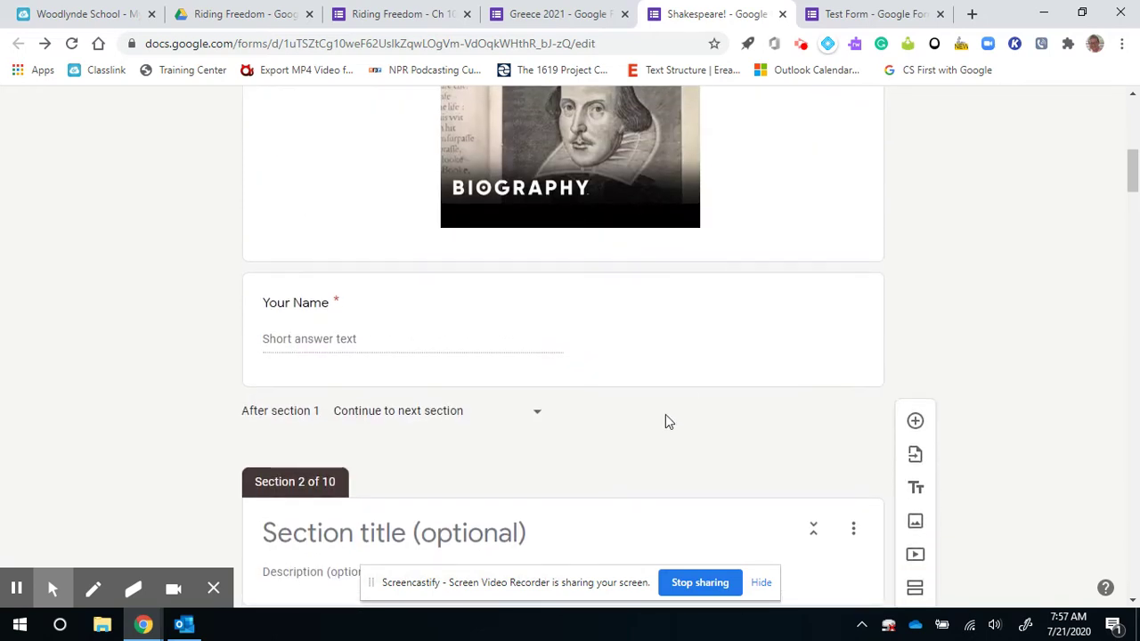
scroll(666, 414, "down", 3)
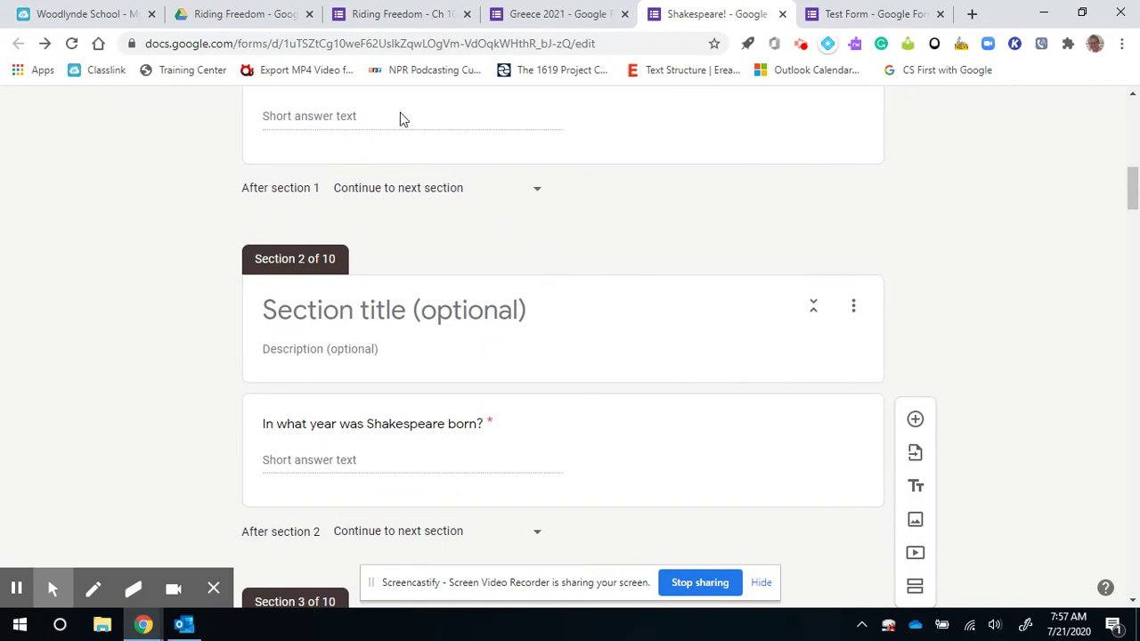
left_click(547, 293)
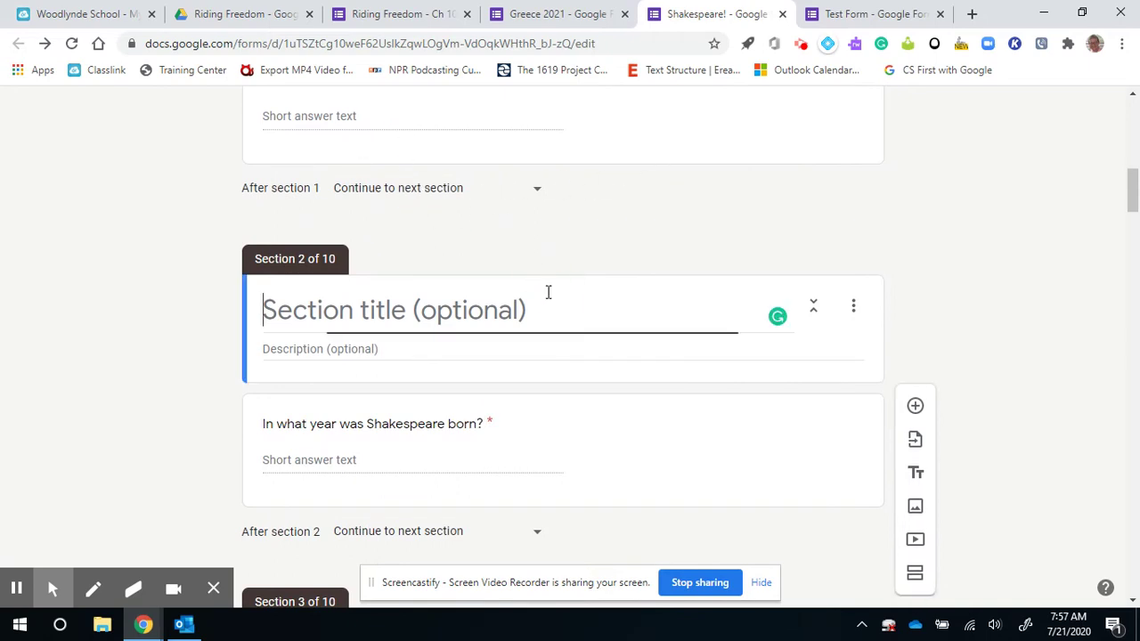
Step: Open the question on Shakespeare's birth year and inspect its response validation option and custom error text
left_click(560, 412)
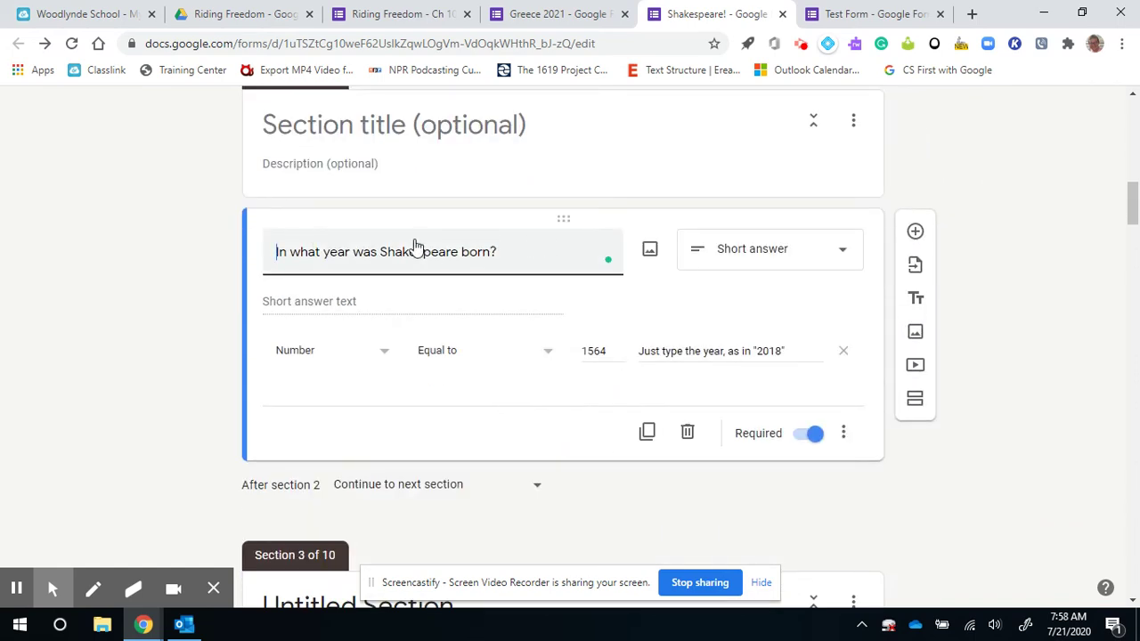
left_click(843, 434)
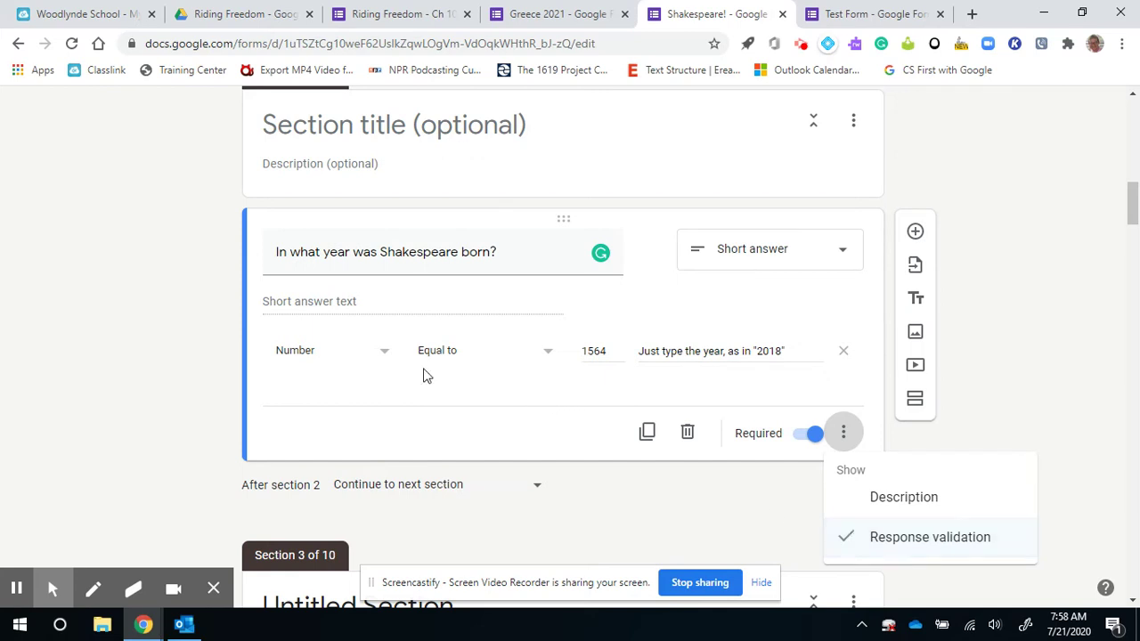
left_click(345, 390)
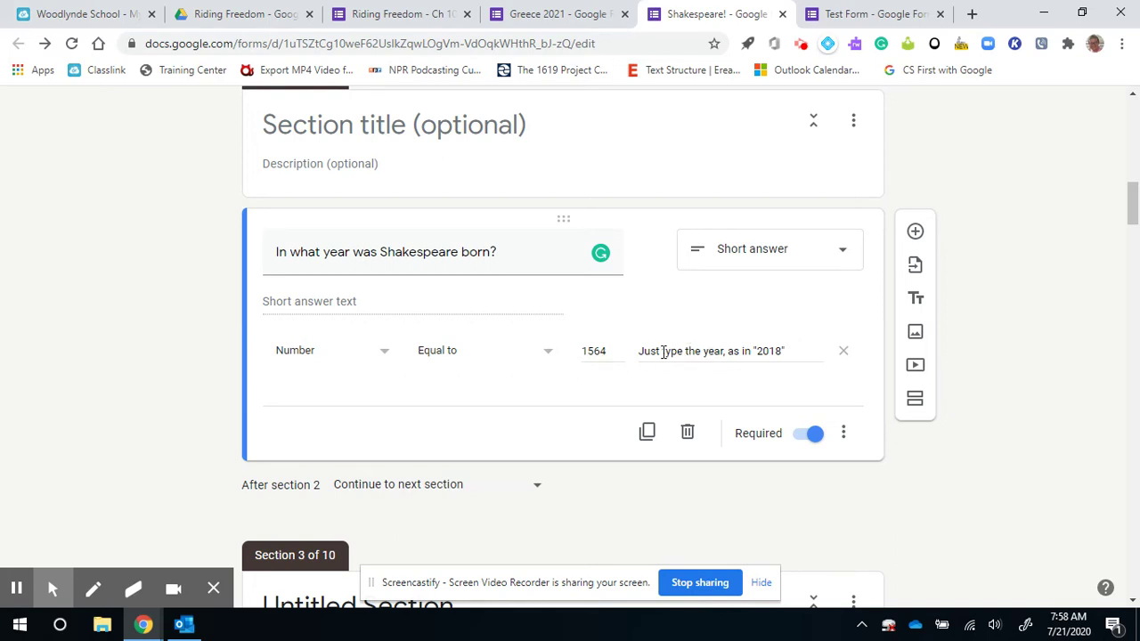
left_click(784, 350)
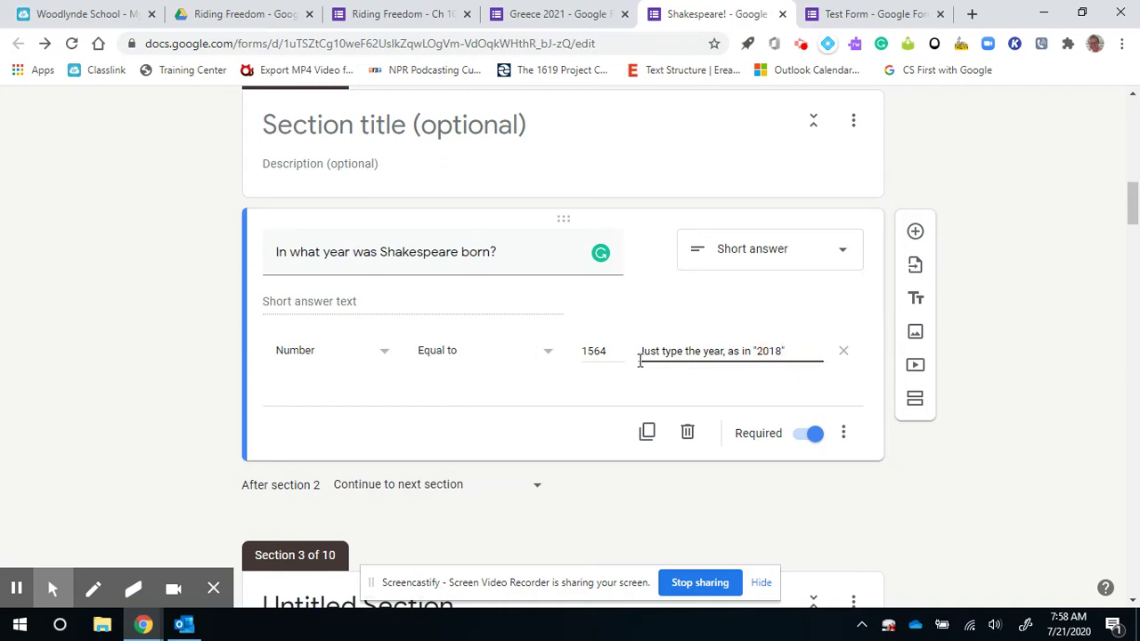
left_click(787, 350)
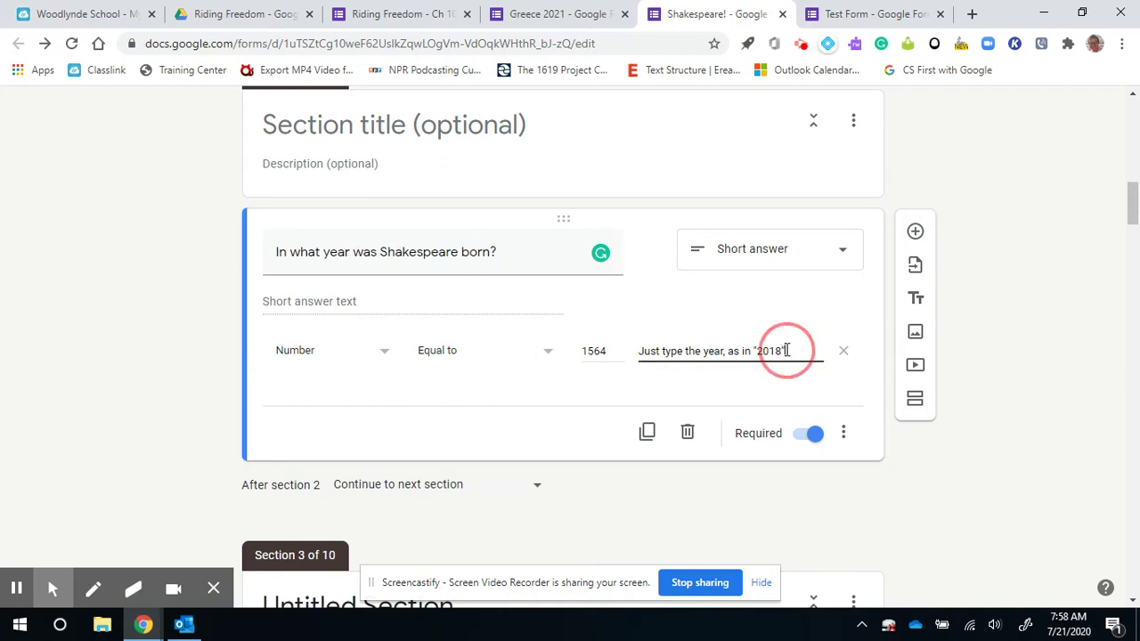
type("\"")
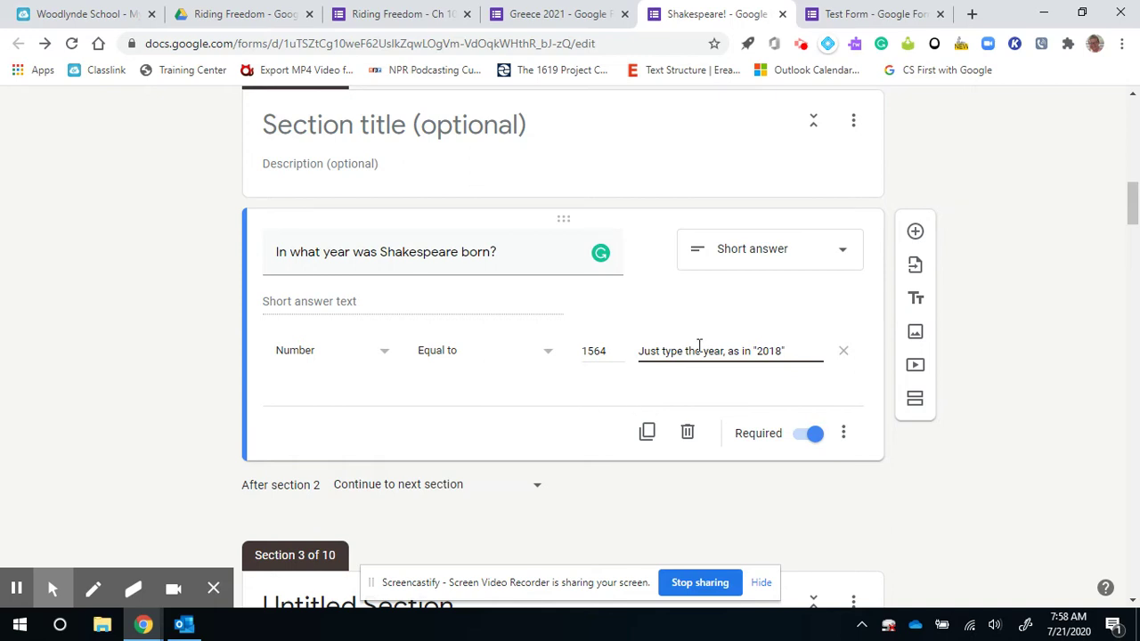
Step: Examine the validation types and the number conditions available for the birth-year question
left_click(346, 355)
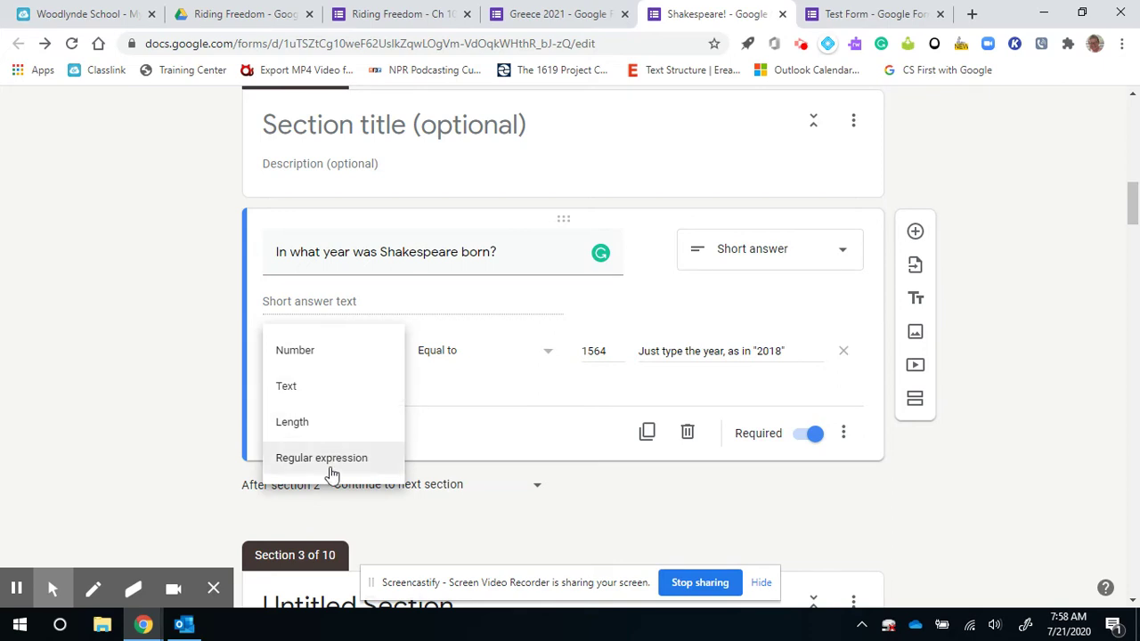
left_click(306, 350)
left_click(491, 355)
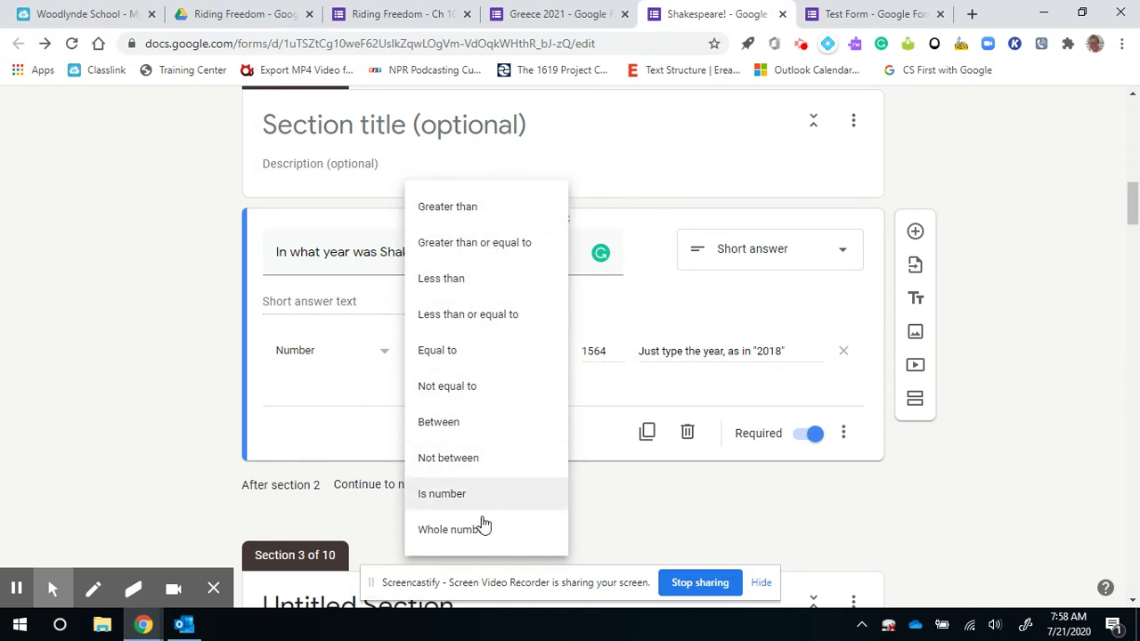
left_click(360, 442)
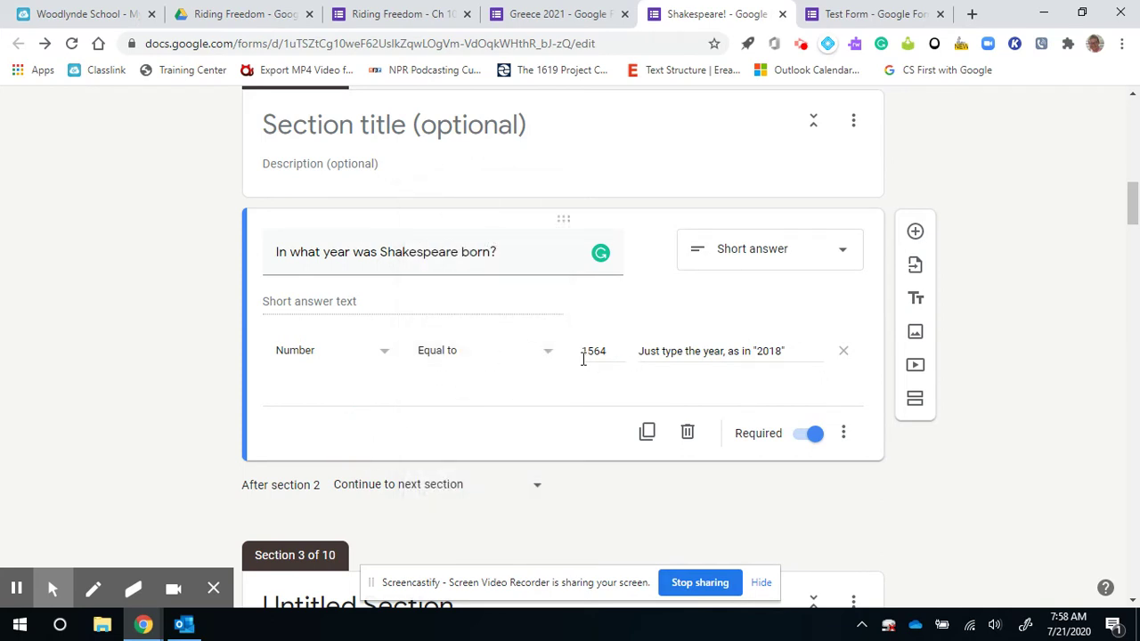
Step: Switch the birth-year question's validation type to Text and view its available conditions
left_click(319, 355)
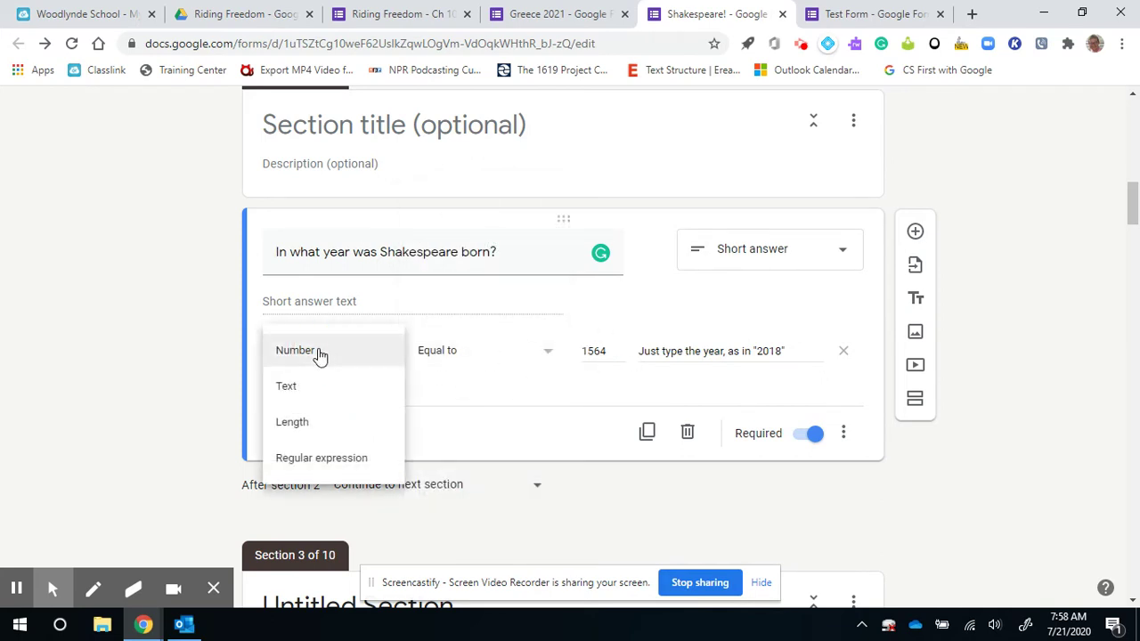
left_click(295, 389)
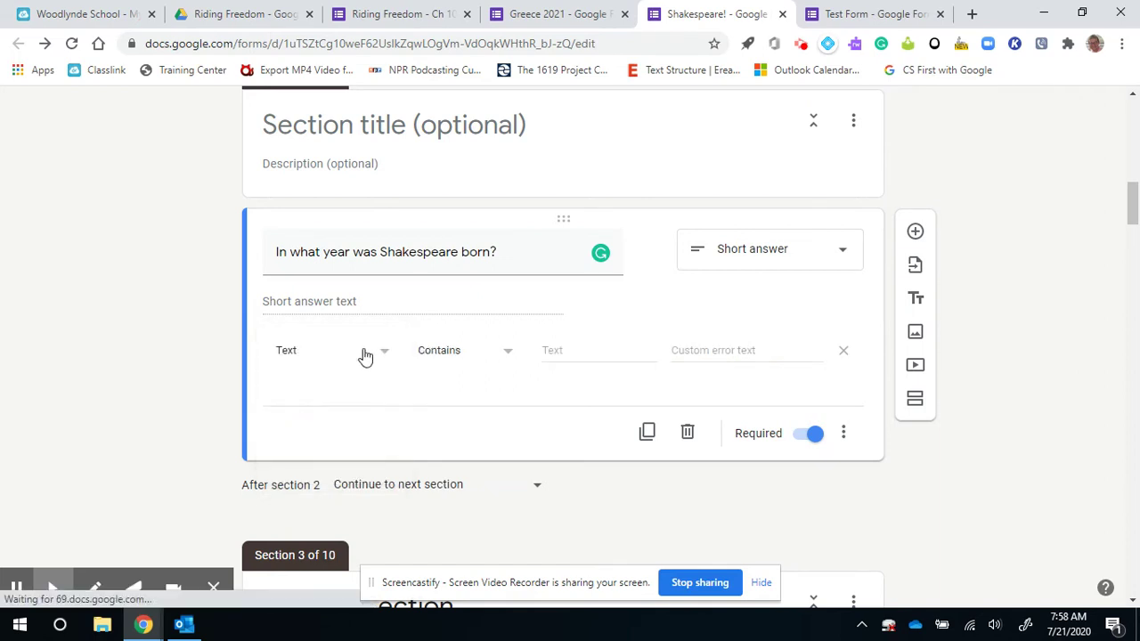
left_click(466, 349)
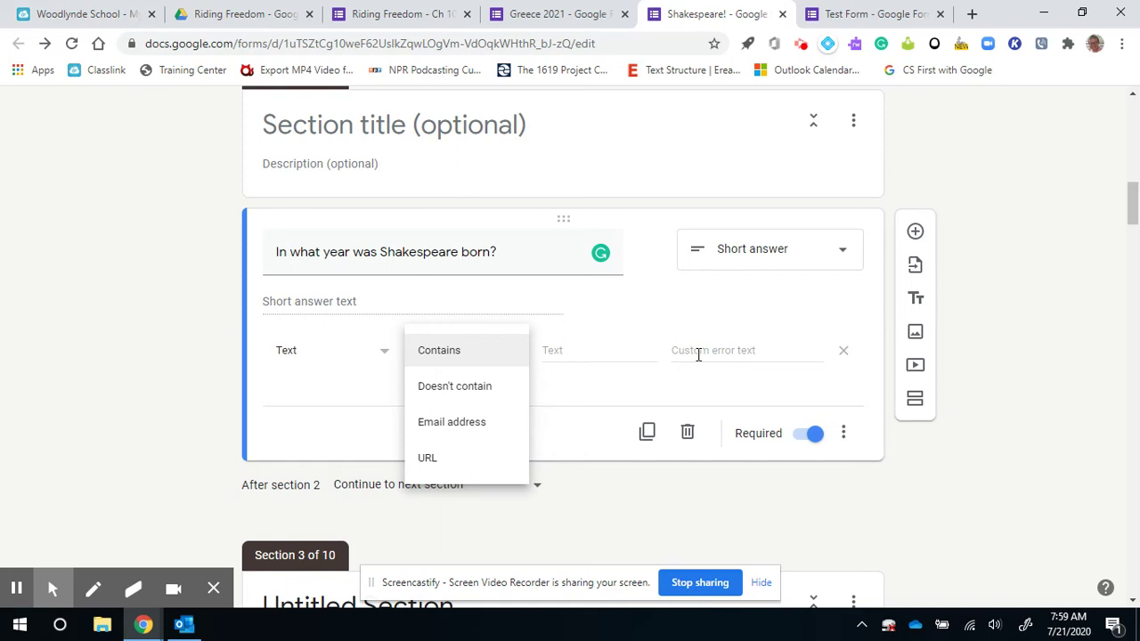
Step: Set the validation to Length with a minimum character count of 200 and the error text "Add more words! You need 200"
left_click(320, 363)
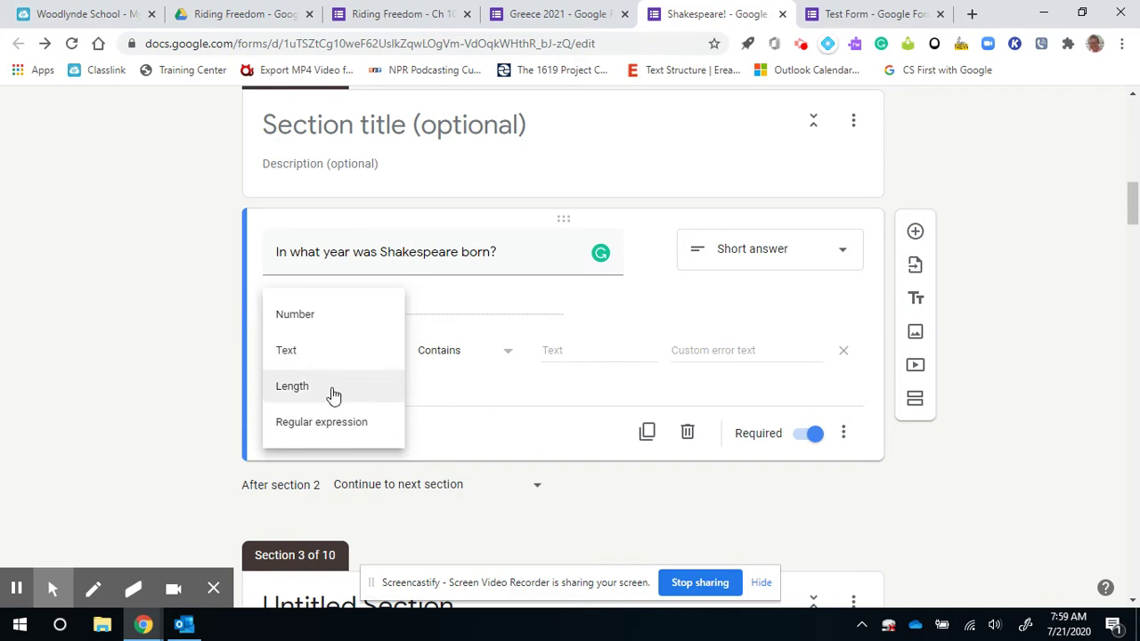
left_click(330, 388)
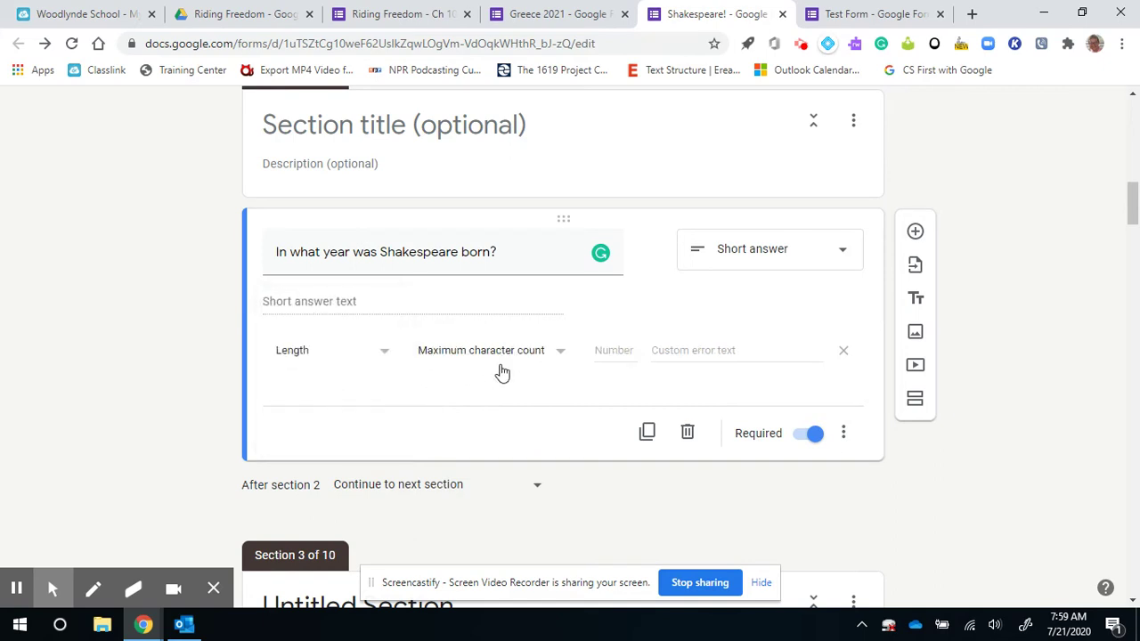
left_click(531, 356)
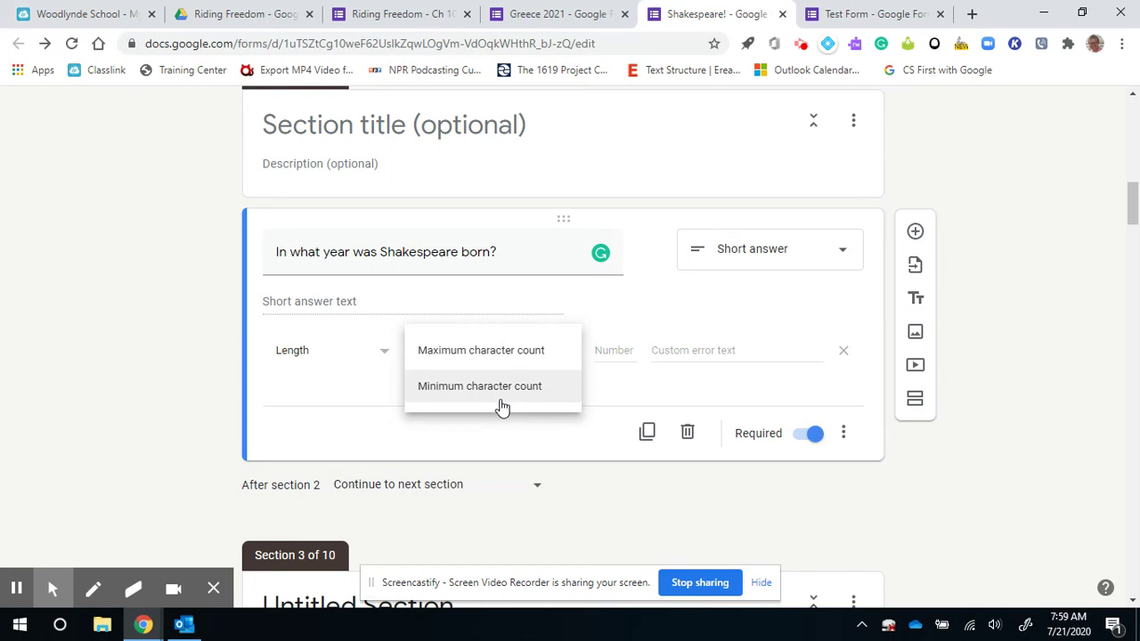
left_click(448, 392)
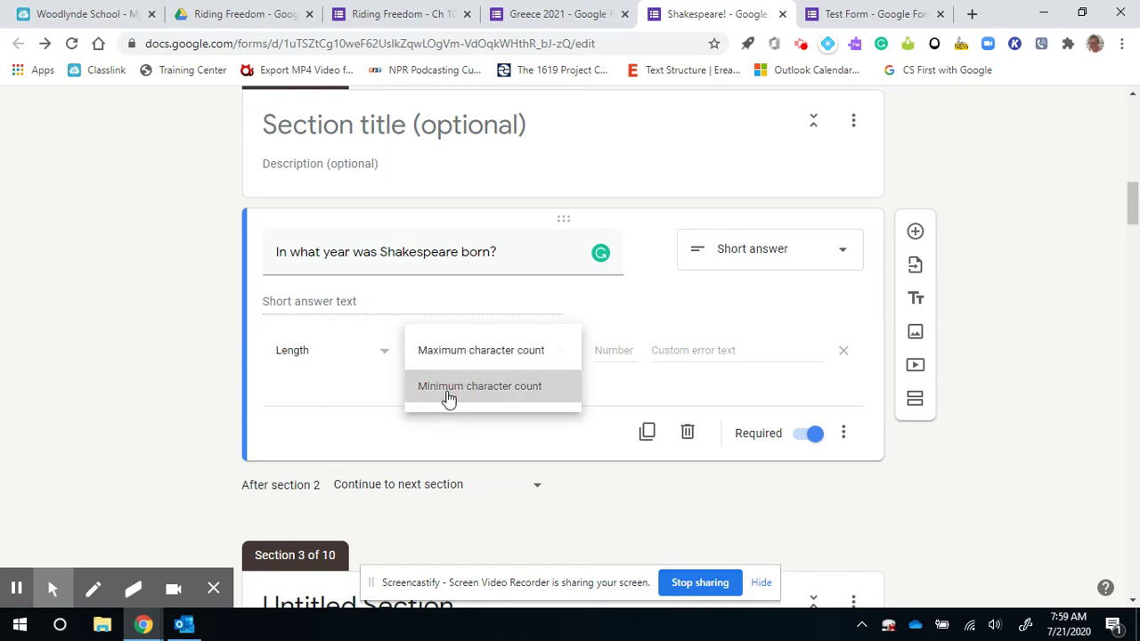
left_click(618, 352)
type("200")
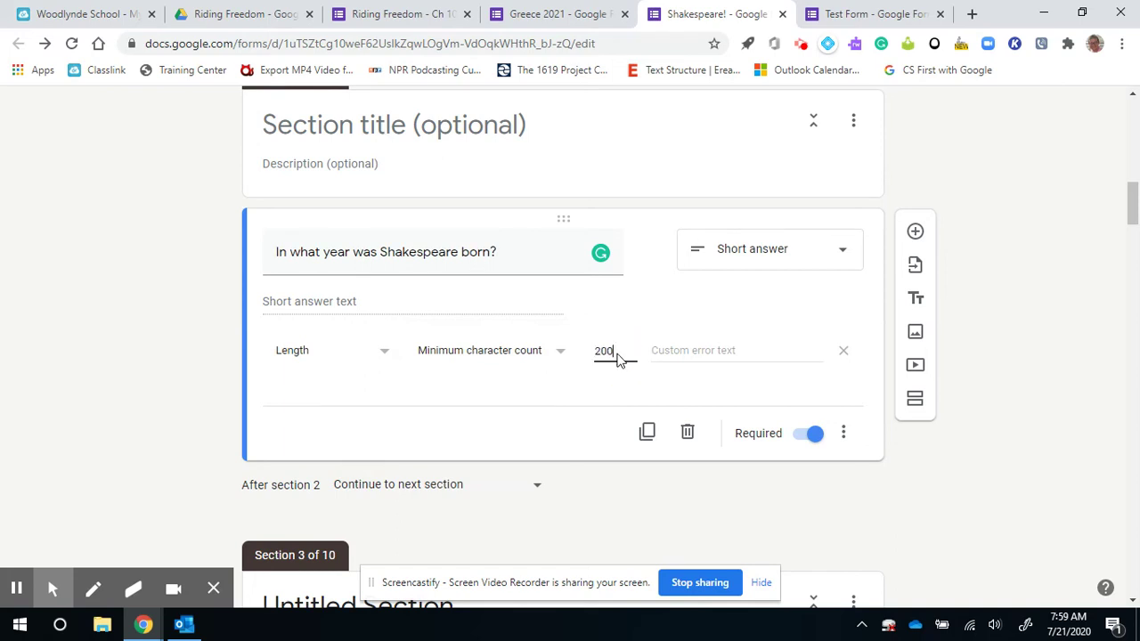
left_click(686, 352)
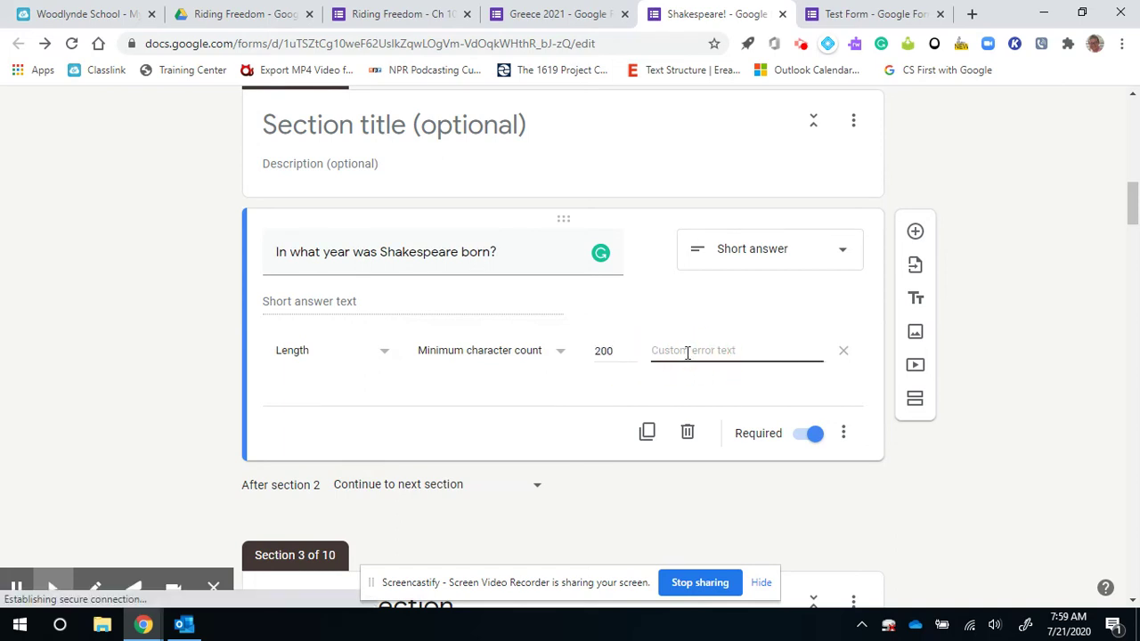
type("Add more words")
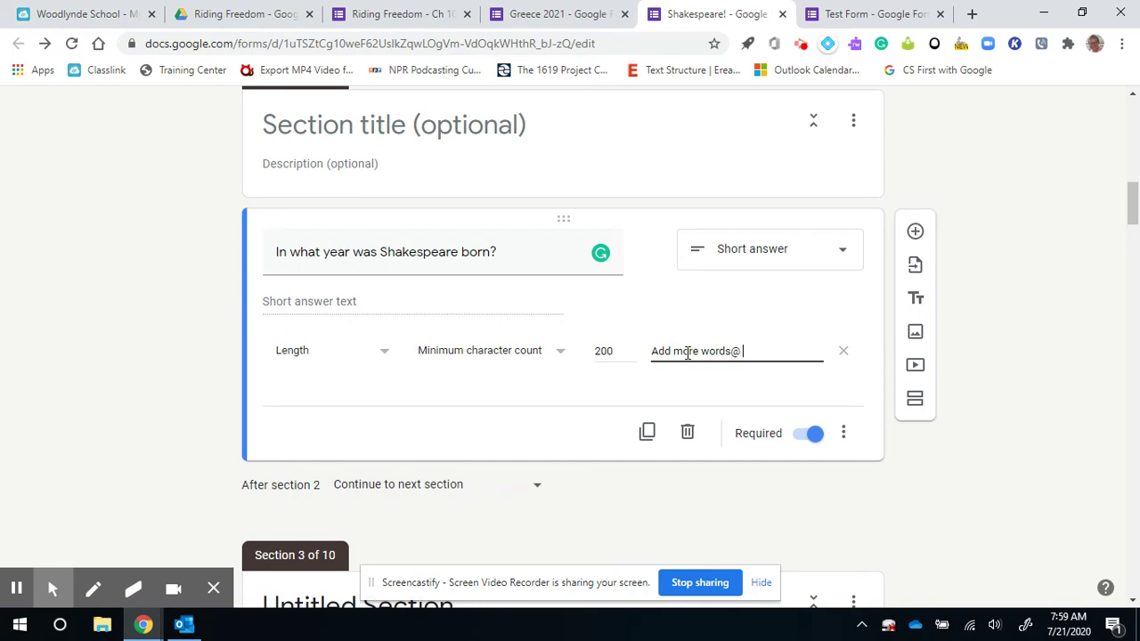
type("! You need 200")
Step: Switch the validation type to Regular expression and view its matching conditions
left_click(357, 354)
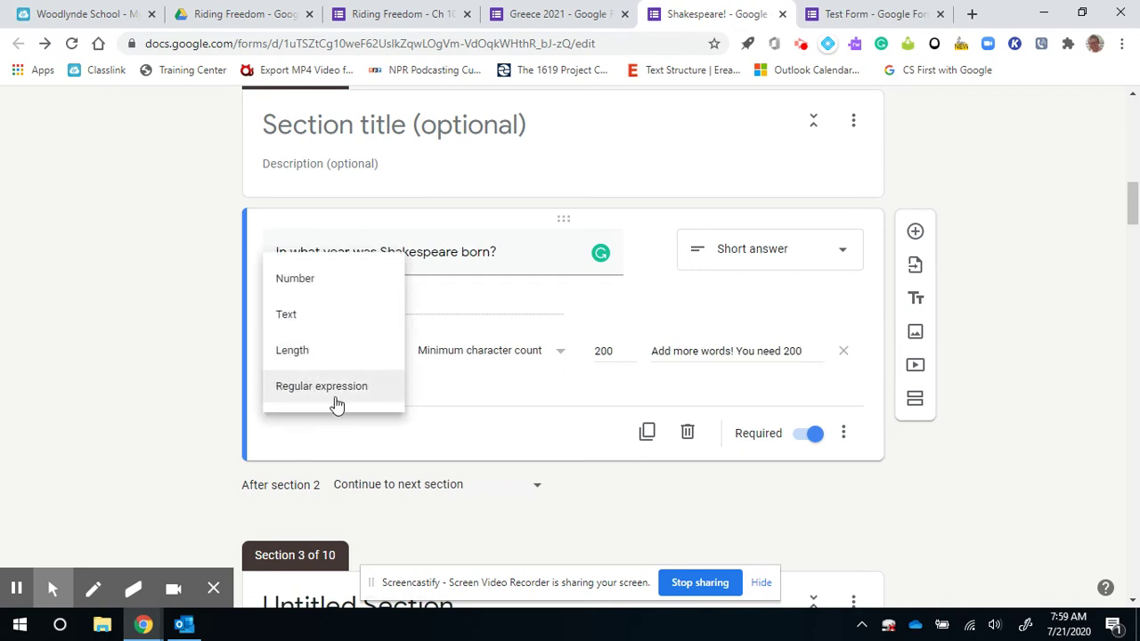
left_click(335, 402)
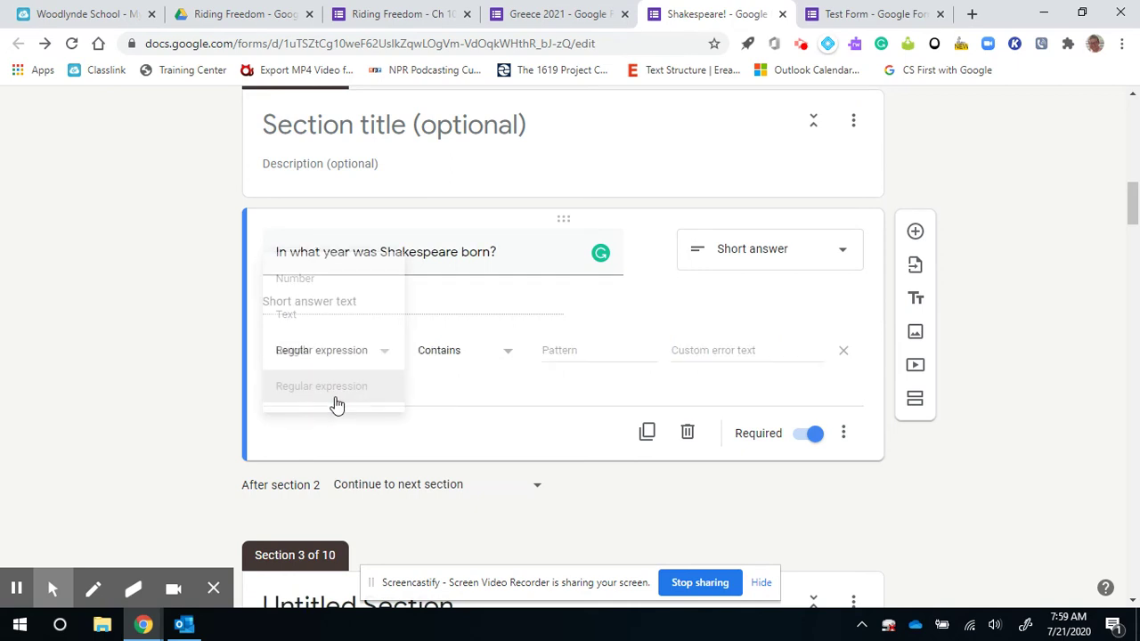
left_click(442, 360)
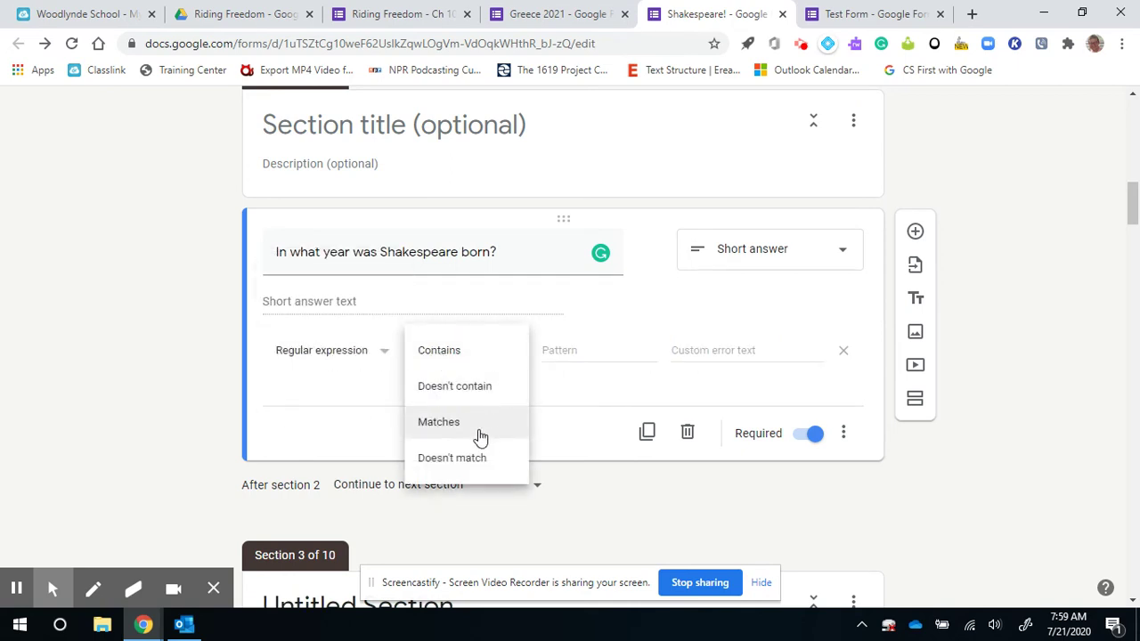
left_click(575, 361)
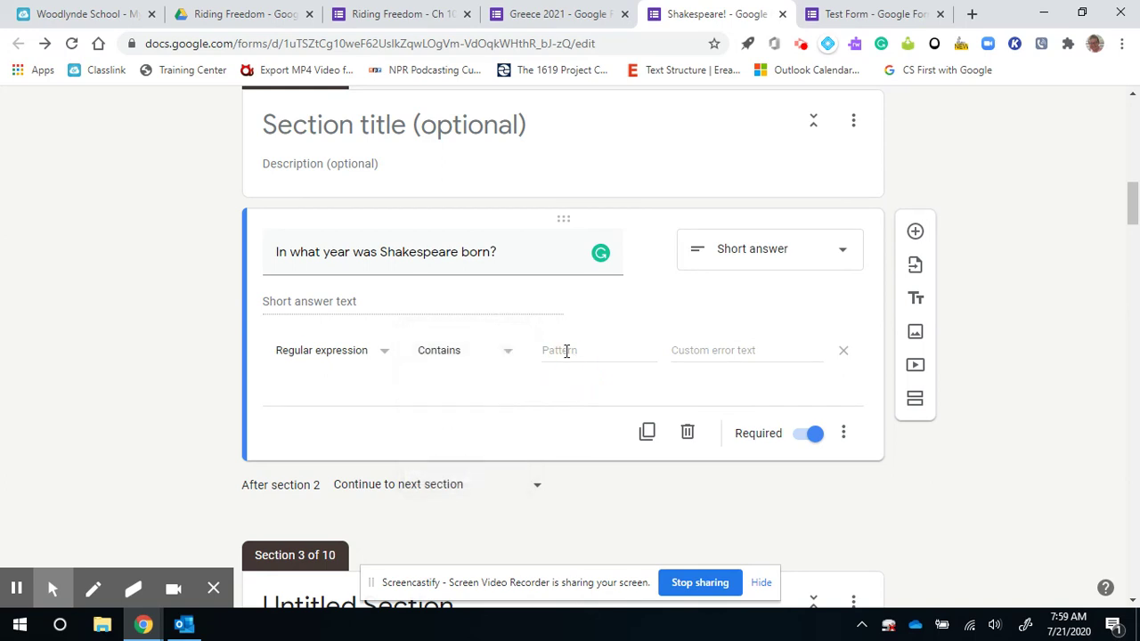
left_click(570, 354)
Step: Set the birth-year question's validation to Number, Equal to, 1564
left_click(356, 351)
left_click(318, 245)
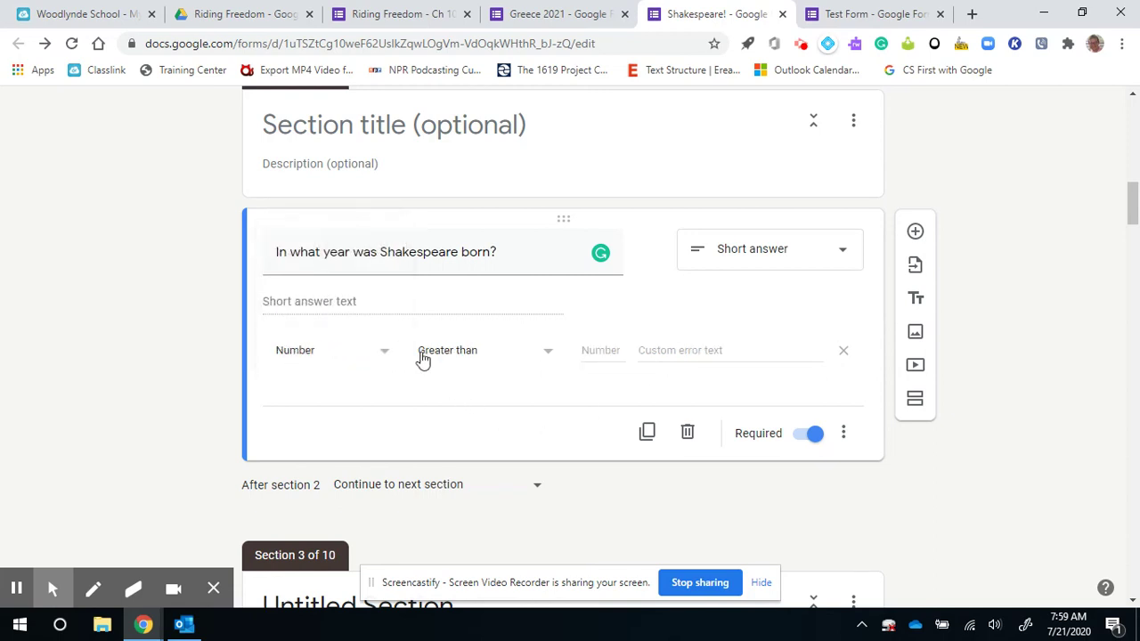
left_click(516, 361)
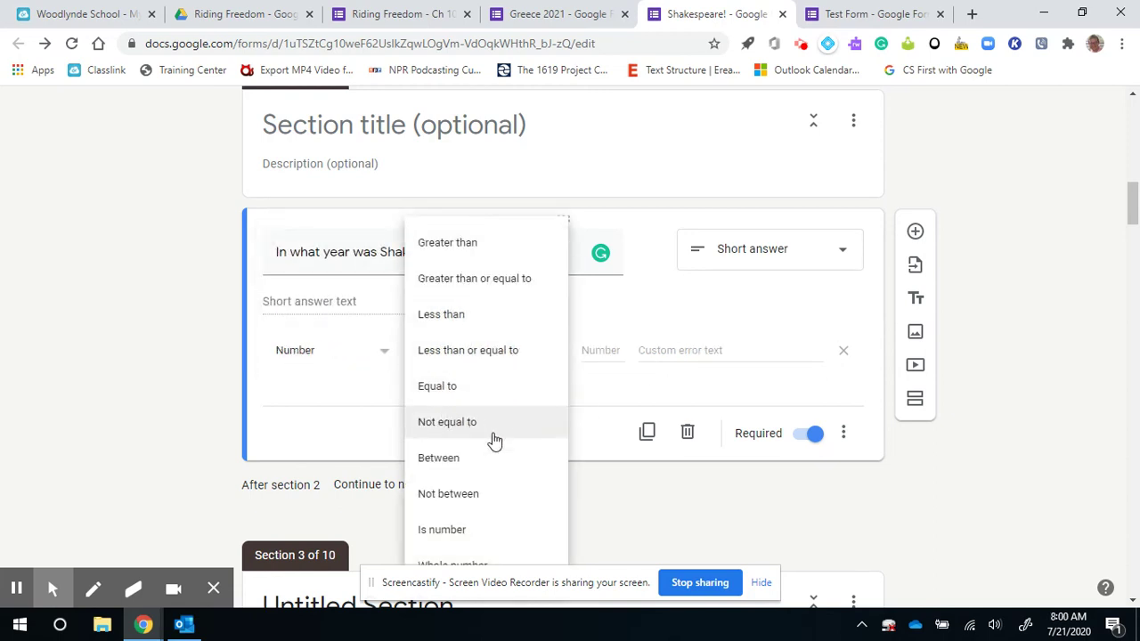
left_click(520, 381)
left_click(595, 350)
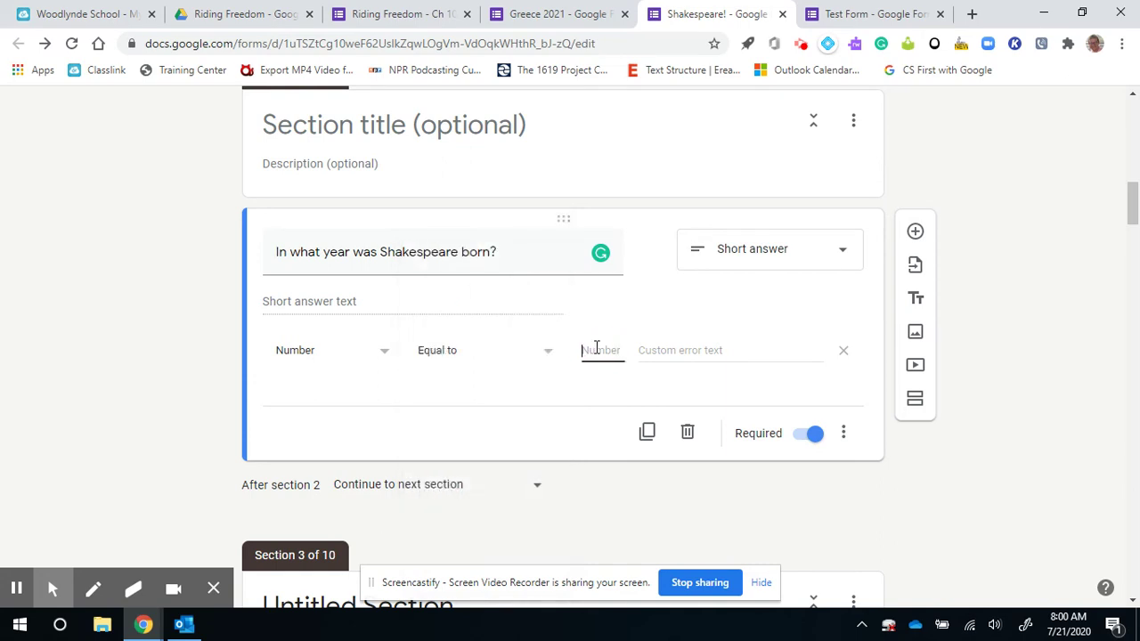
type("1564")
Step: Enter the custom error text Type a year, as in "2018." for the birth-year validation
left_click(670, 351)
type("Ty")
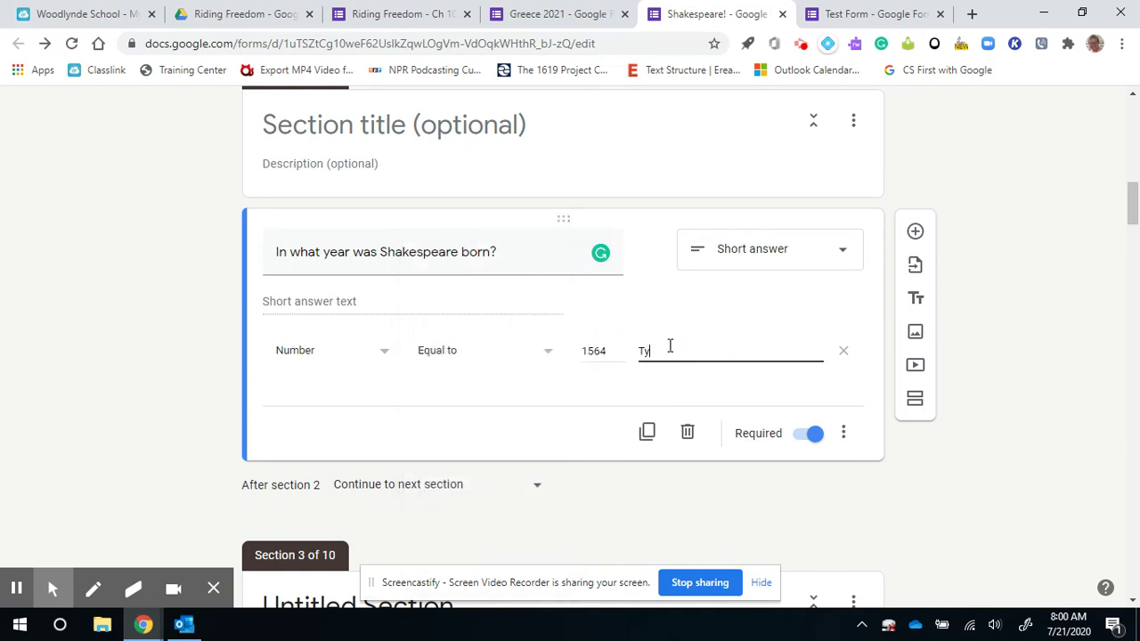
type("pe a year, as in \"2018.\"")
left_click(539, 407)
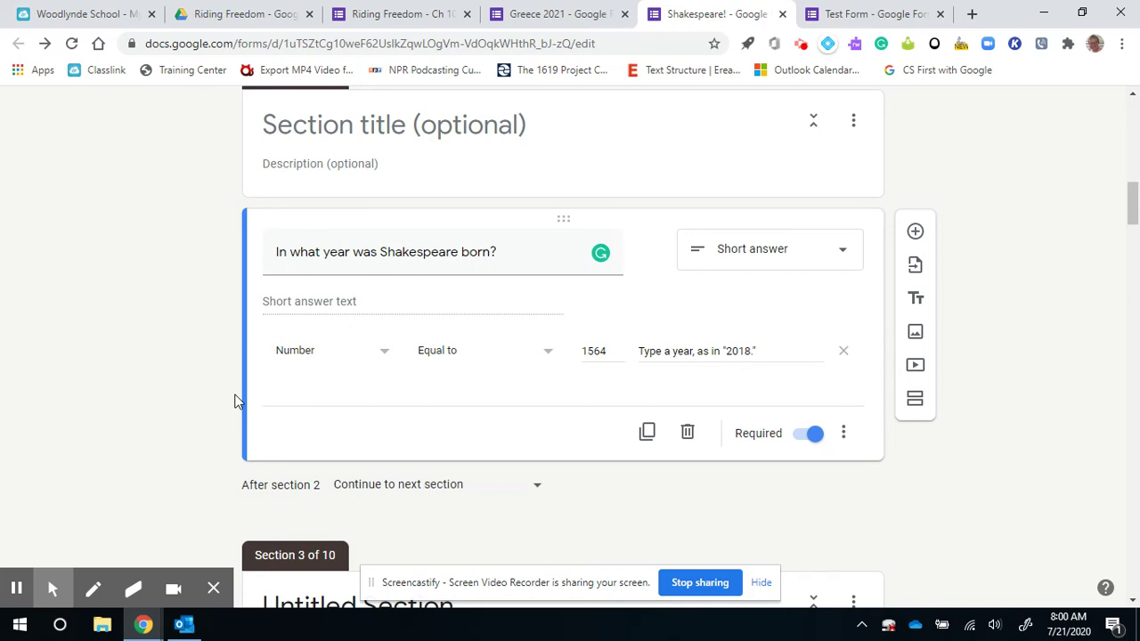
Step: Open the section 3 question "In what town was he born?" for editing
scroll(234, 401, "down", 1)
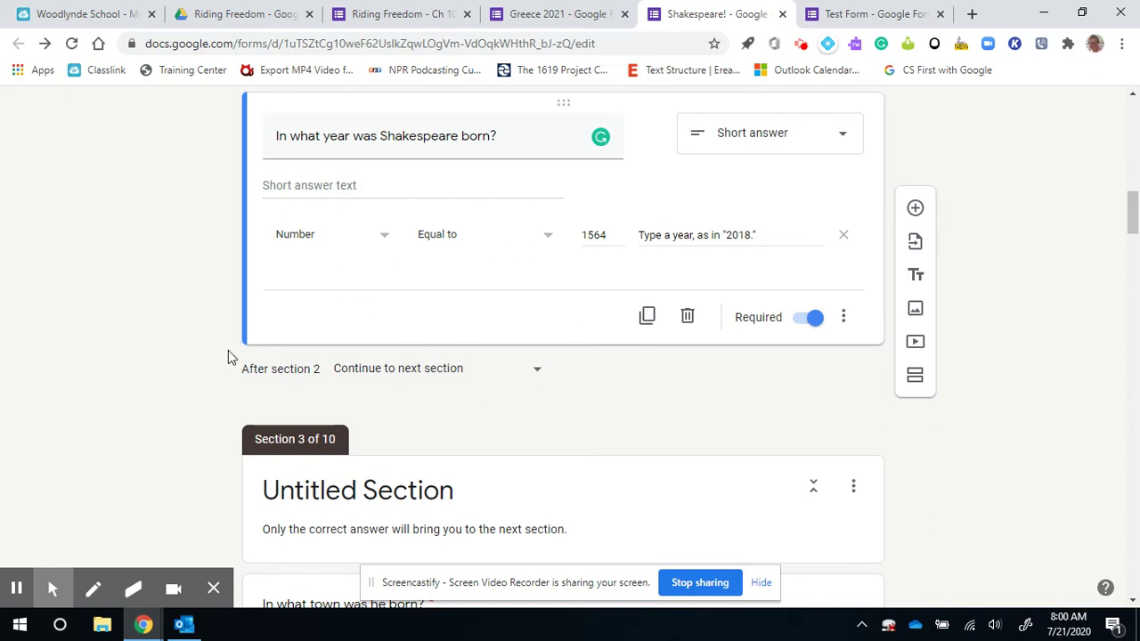
scroll(228, 352, "down", 3)
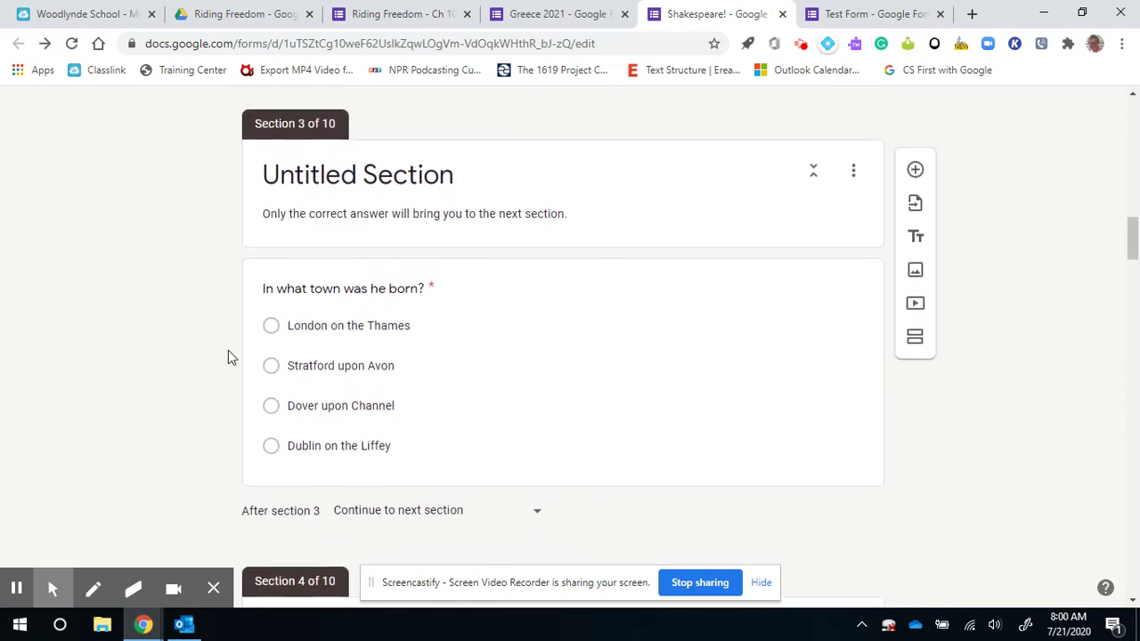
double_click(556, 264)
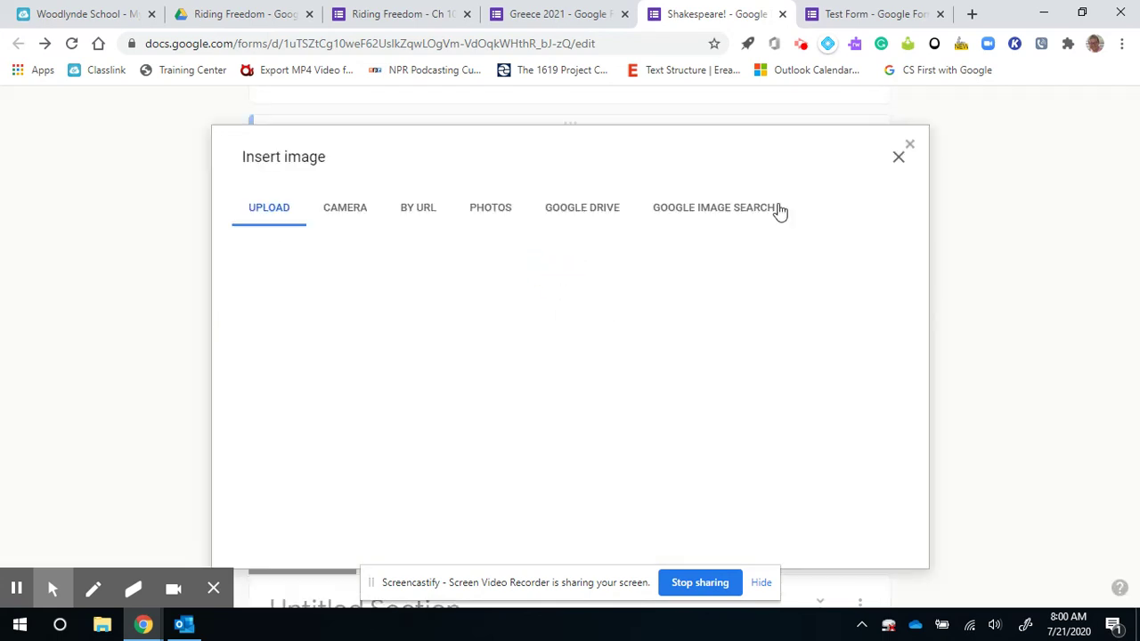
left_click(898, 159)
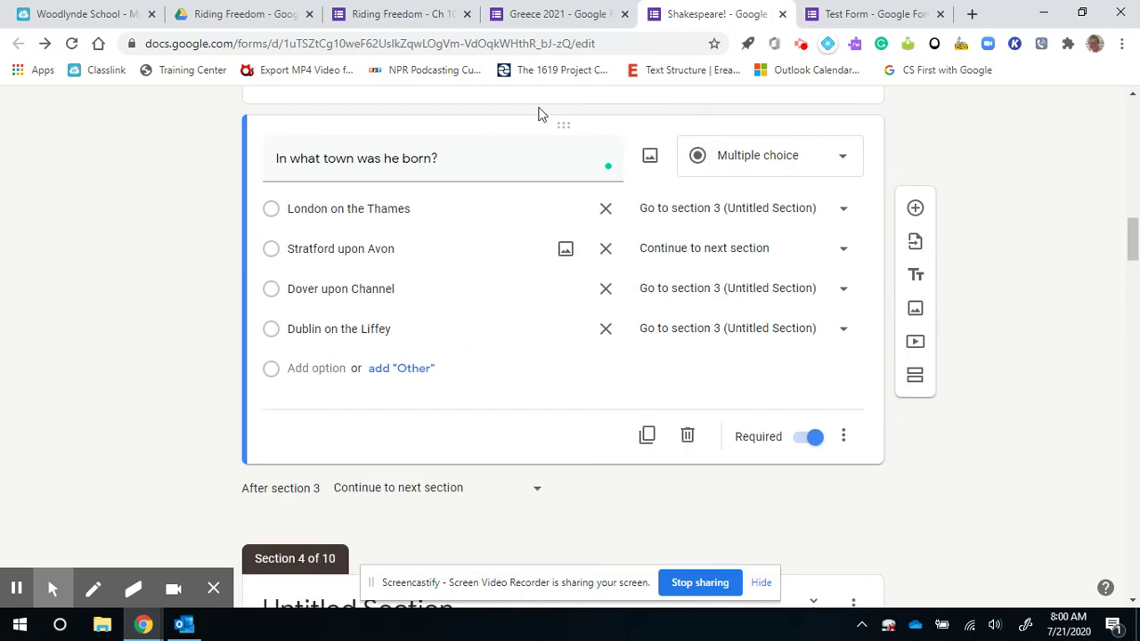
scroll(372, 356, "up", 1)
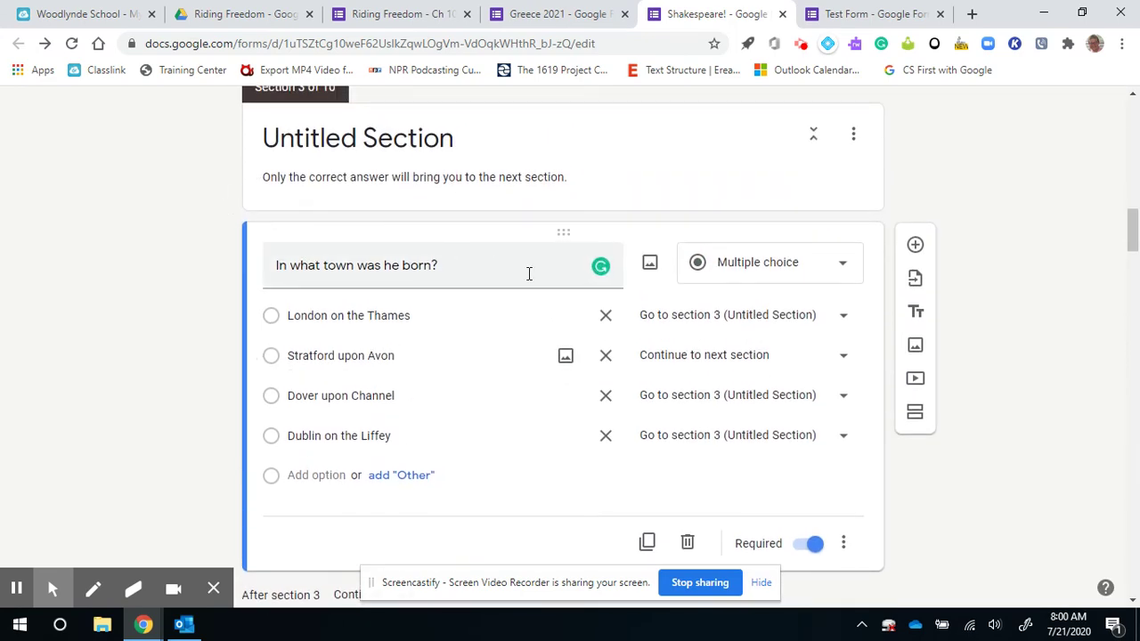
Step: Check the question's section-based-on-answer option and route the "London on the Thames" answer to section 3 (Untitled Section)
left_click(845, 543)
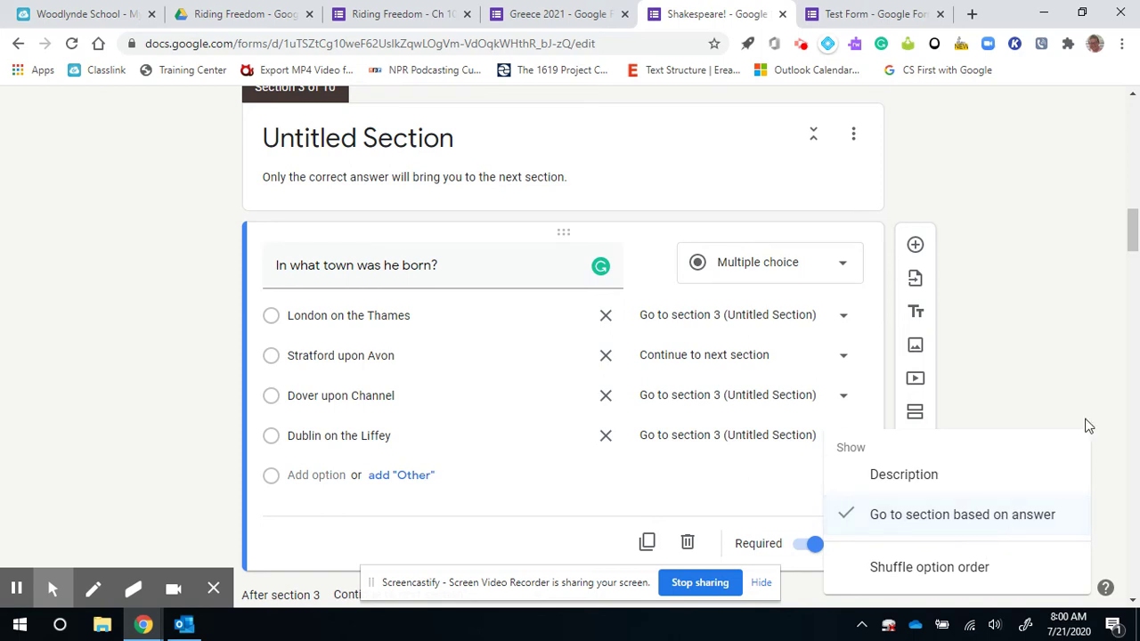
left_click(1060, 386)
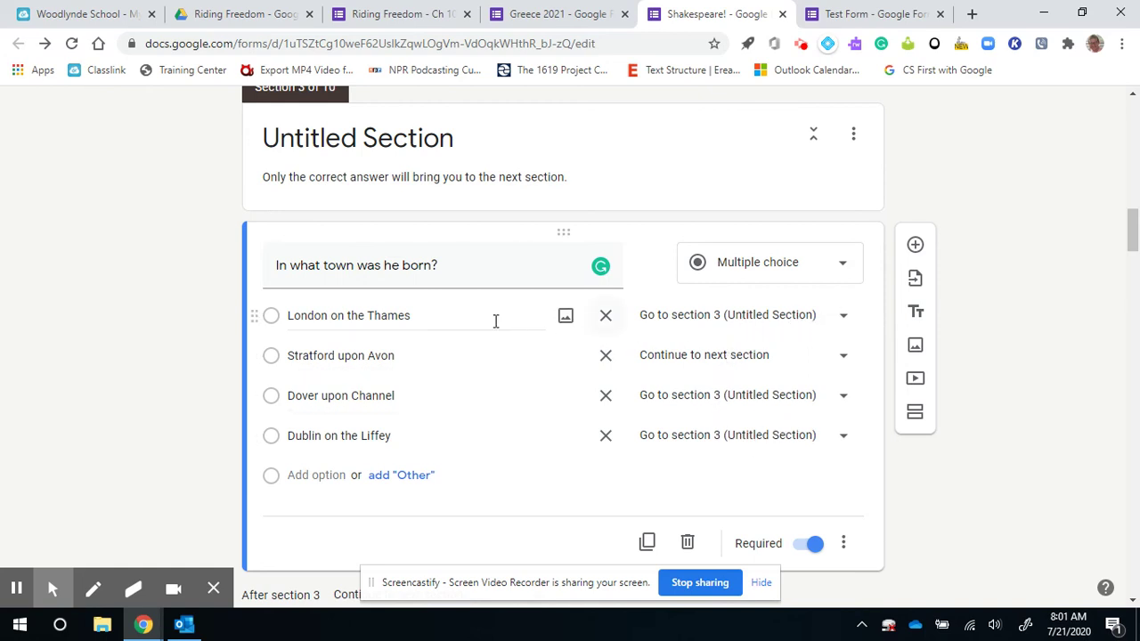
left_click(845, 318)
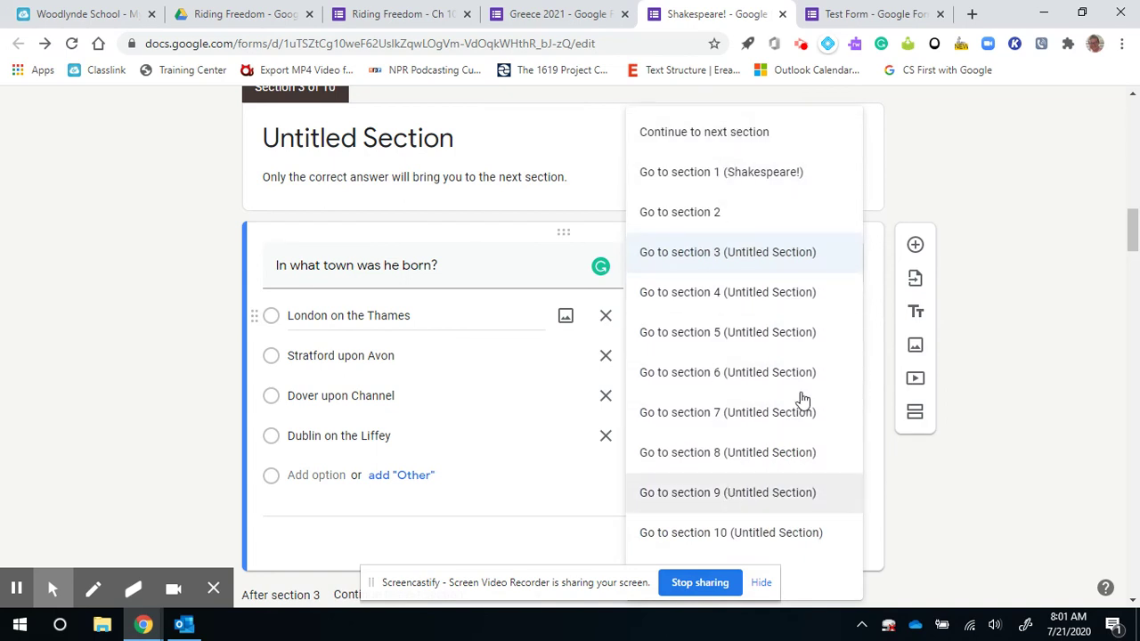
left_click(727, 257)
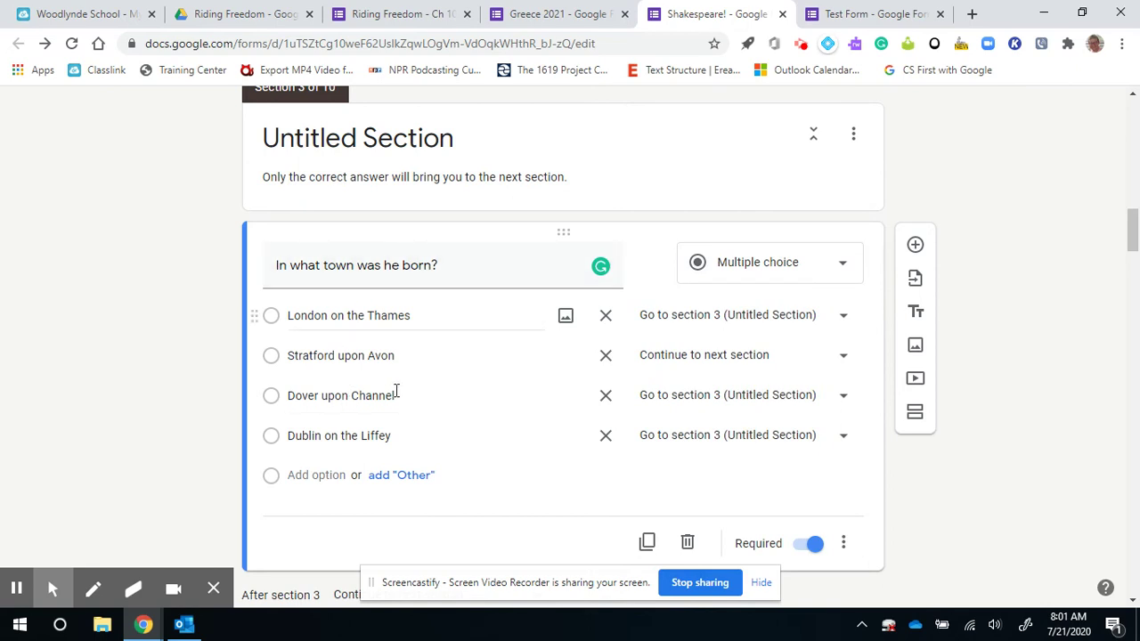
Step: Look through the form's sections and questions, from the biography video to the later multiple-choice and short-answer sections, and return to its beginning
scroll(386, 353, "up", 1)
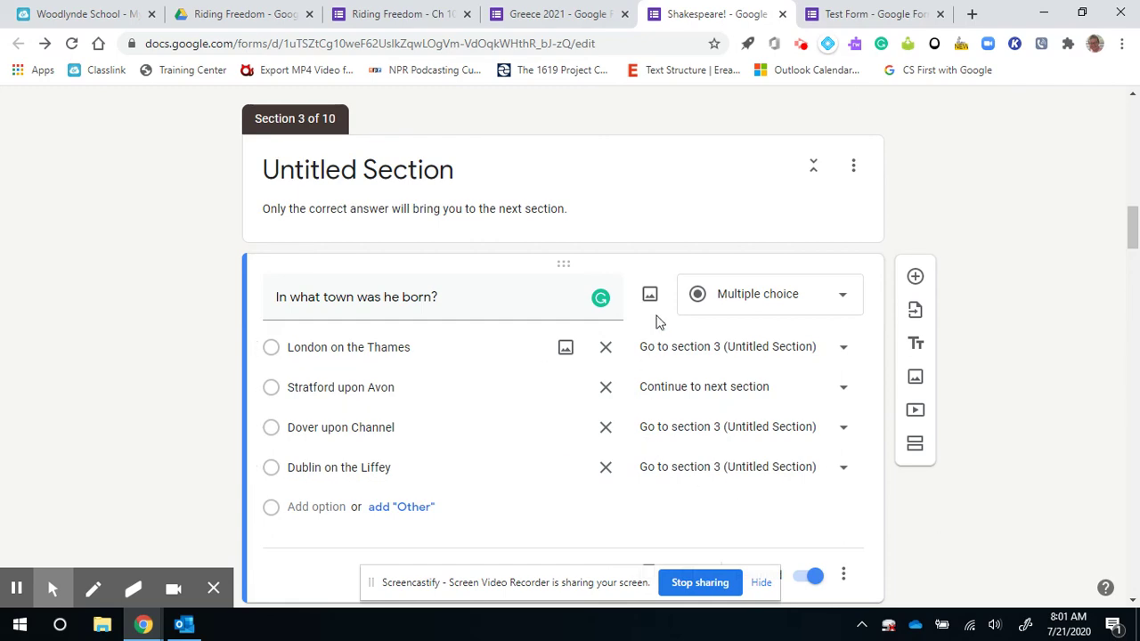
scroll(638, 366, "up", 6)
scroll(638, 366, "up", 5)
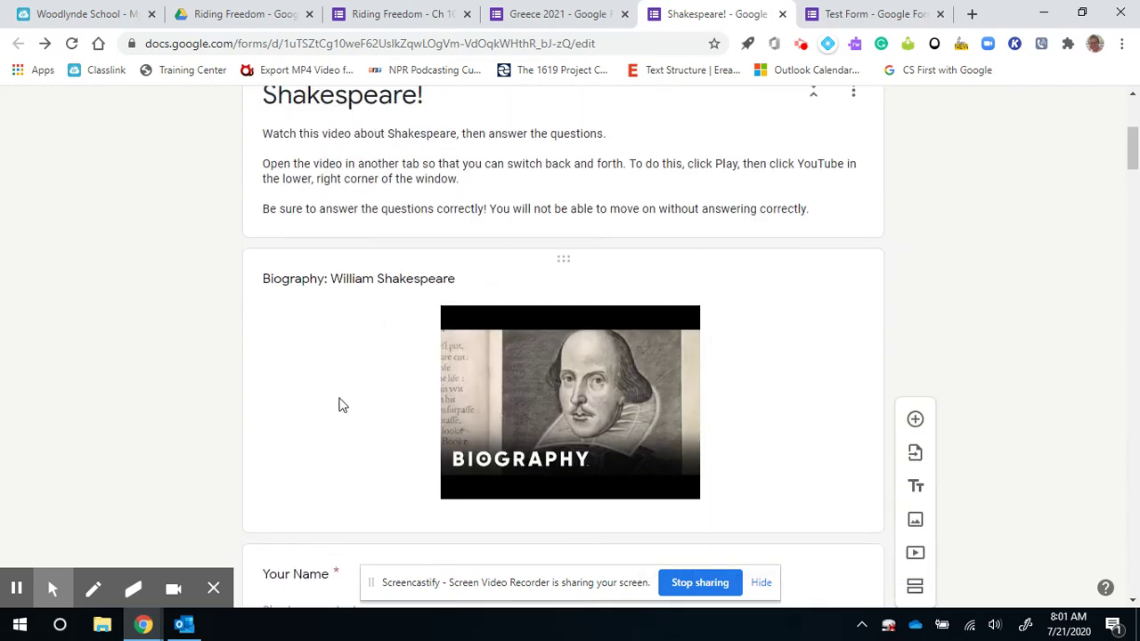
scroll(340, 402, "down", 15)
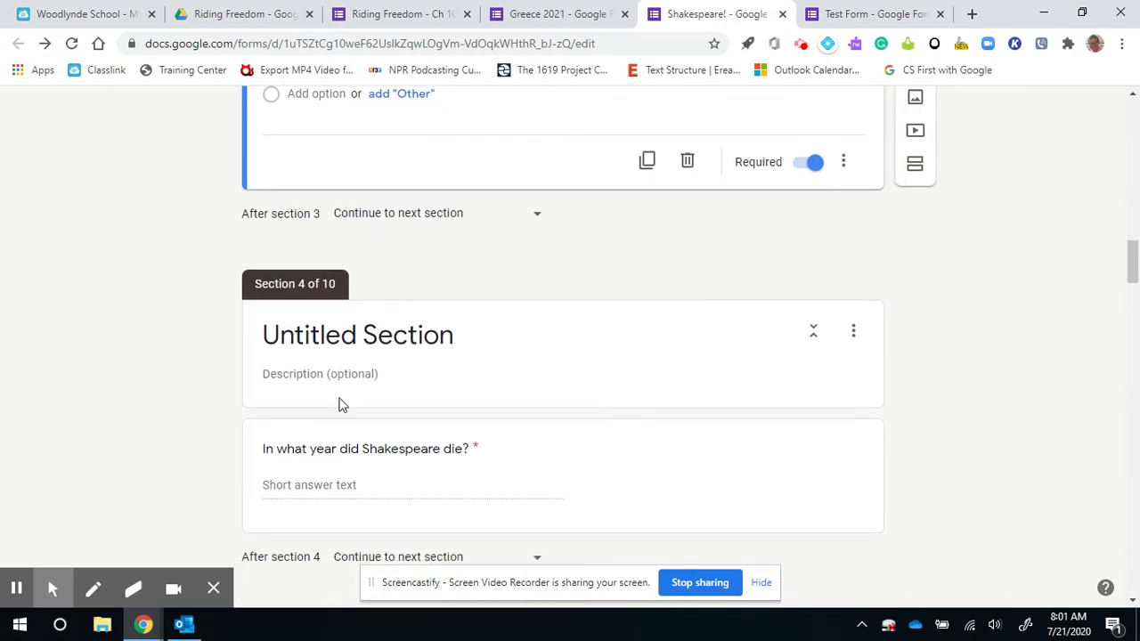
scroll(624, 380, "down", 13)
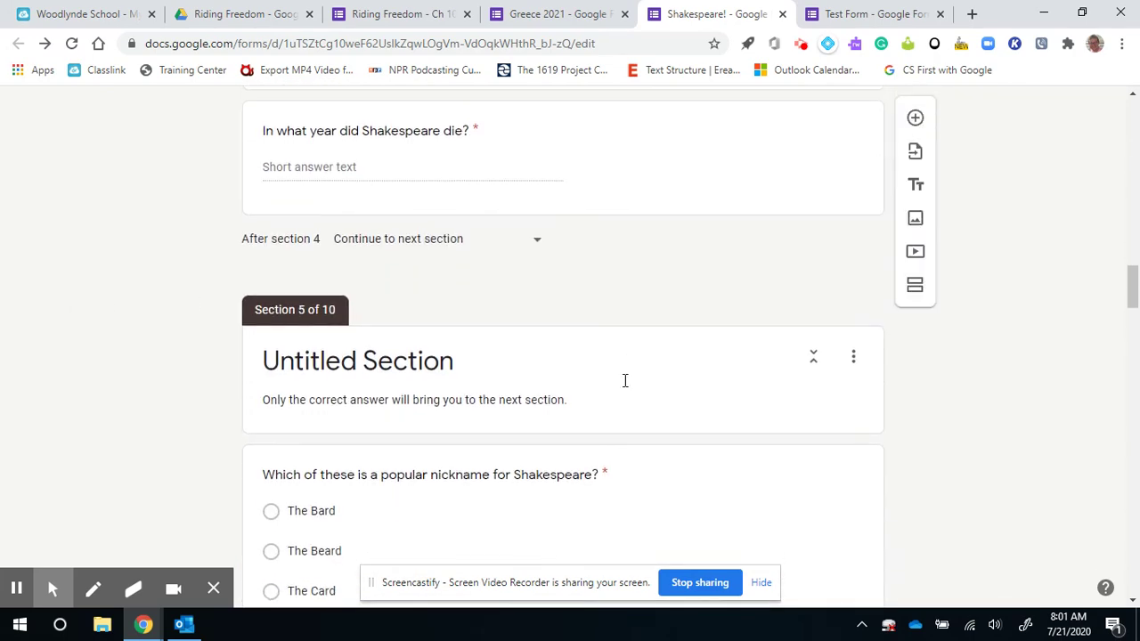
scroll(623, 381, "down", 12)
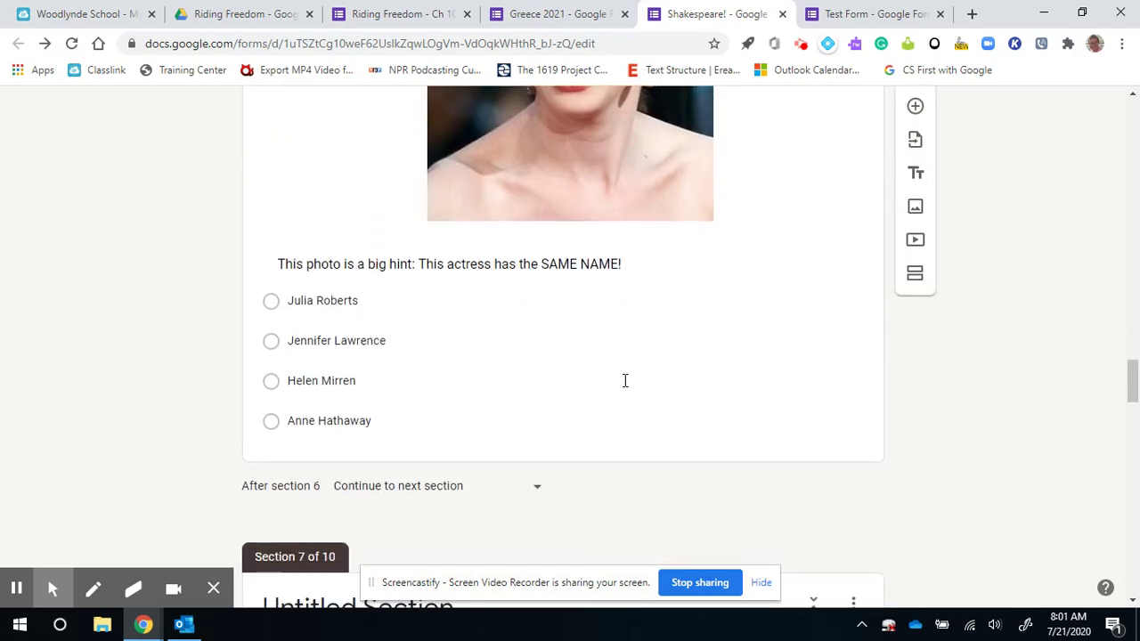
scroll(624, 380, "down", 9)
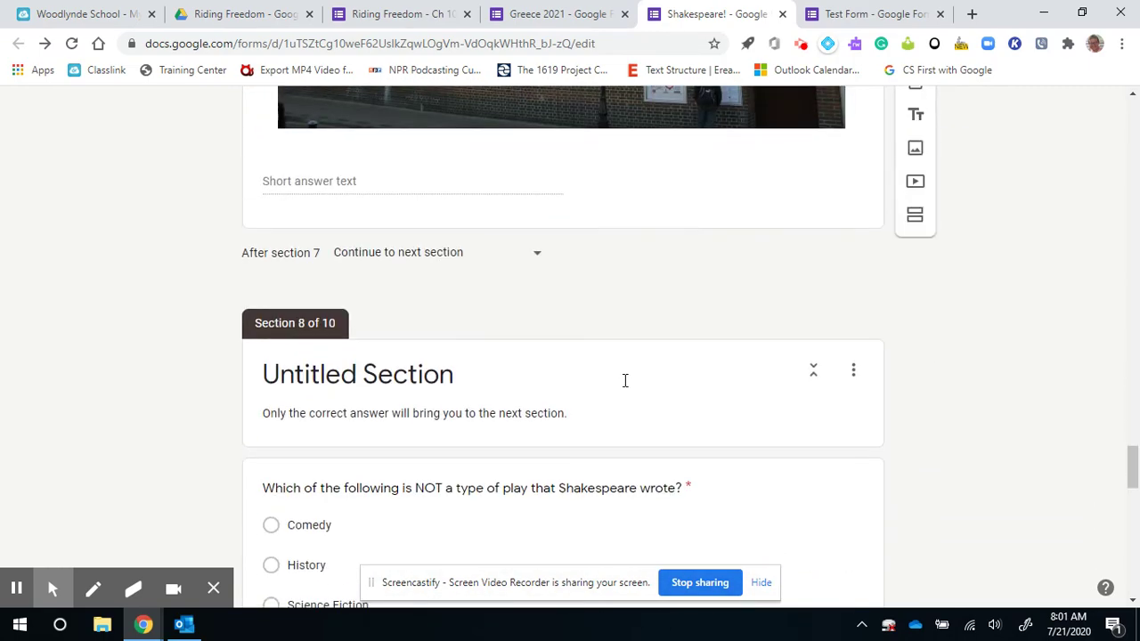
scroll(304, 320, "down", 3)
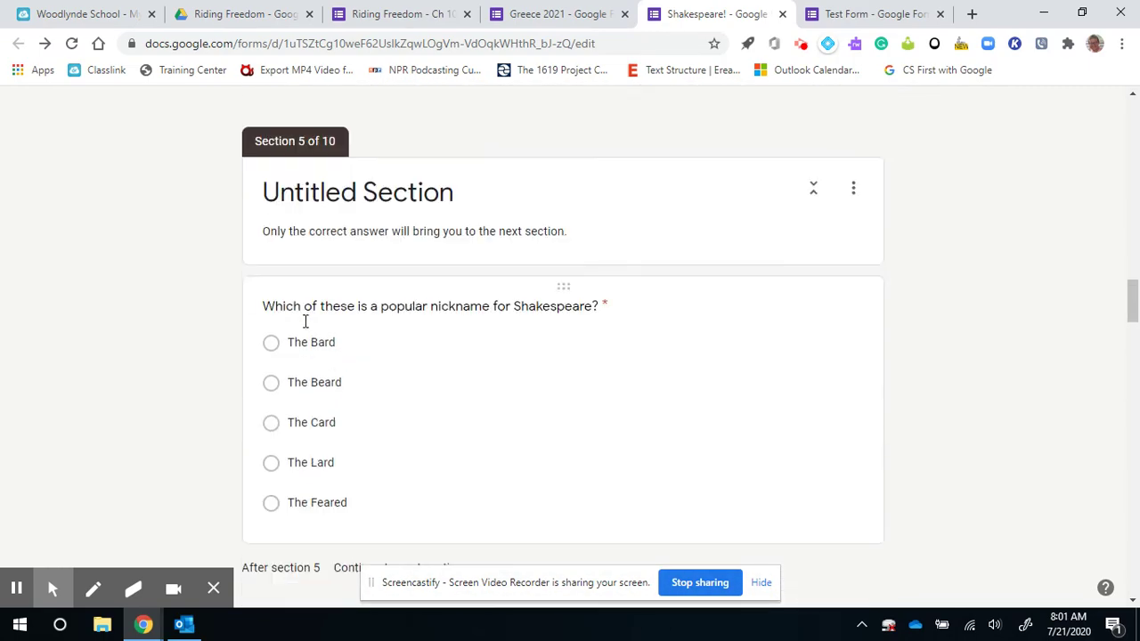
key("Home")
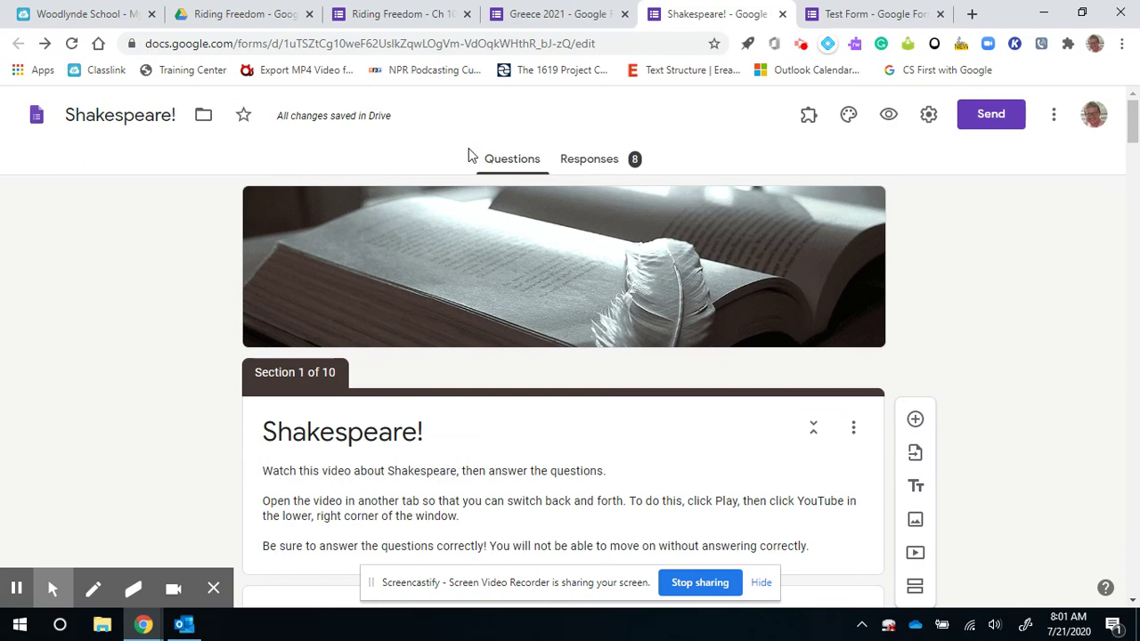
Step: Switch to the Greece 2021 form and examine where each travel-plan answer leads, including the cancellation question in section 2
left_click(534, 18)
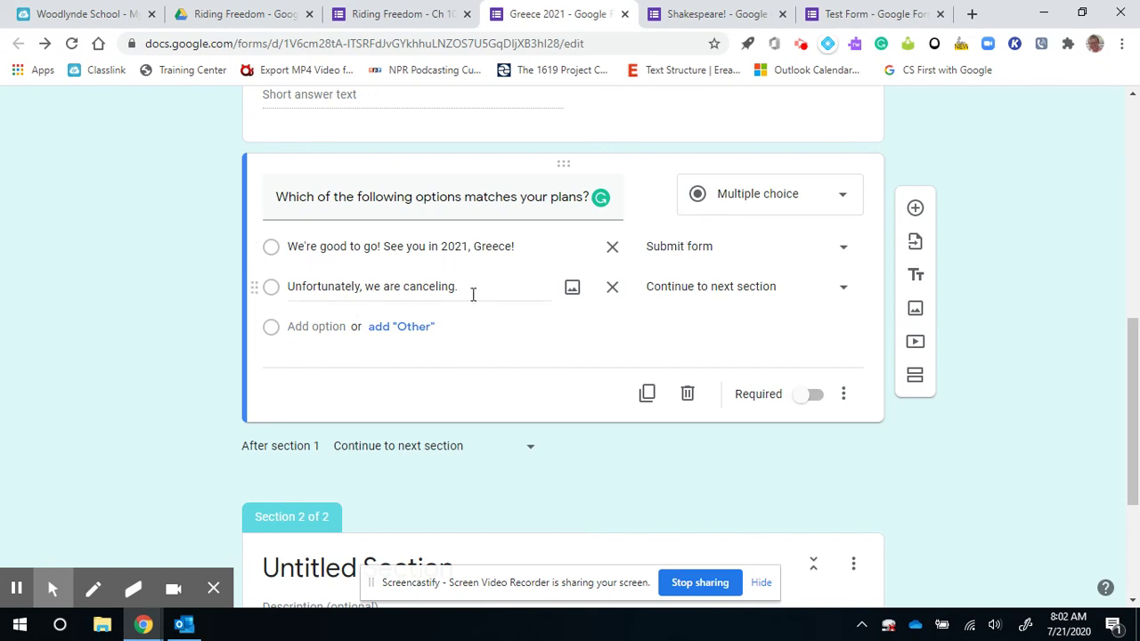
scroll(497, 365, "down", 3)
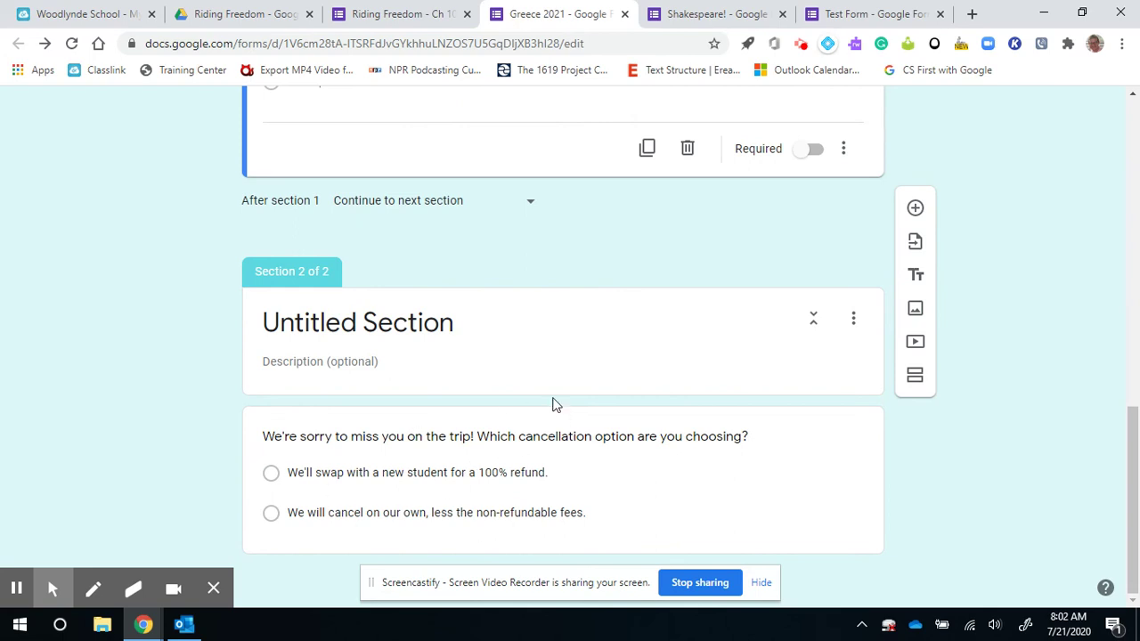
scroll(166, 444, "up", 3)
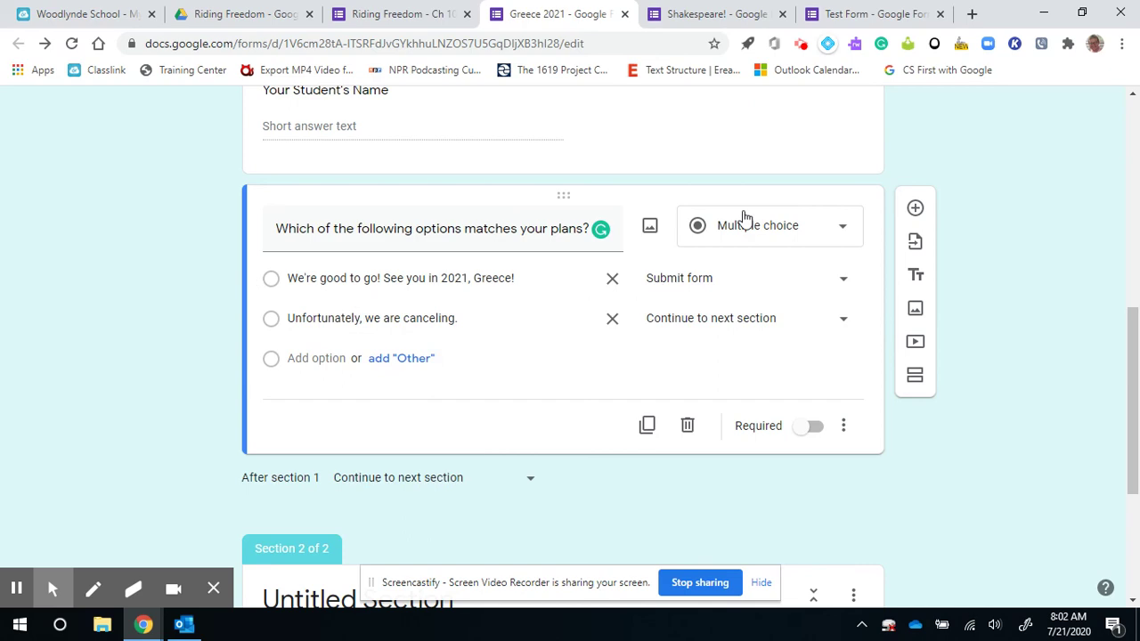
Step: Return to the Shakespeare! form and review its section titles and questions, ending at the birth-town question in section 3
left_click(668, 9)
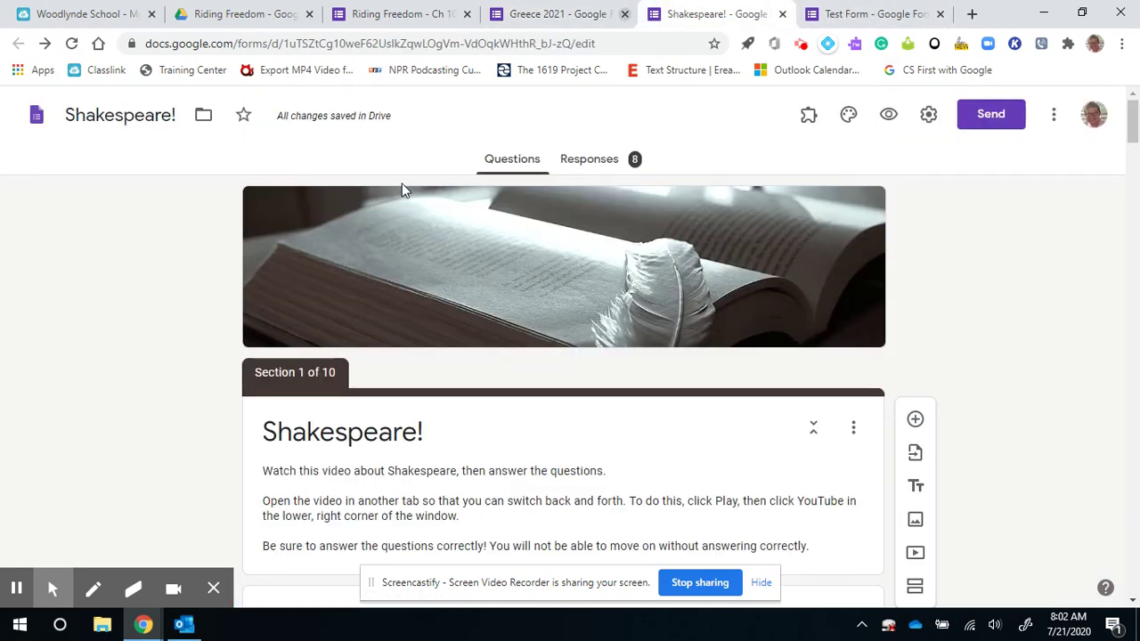
scroll(1095, 412, "down", 4)
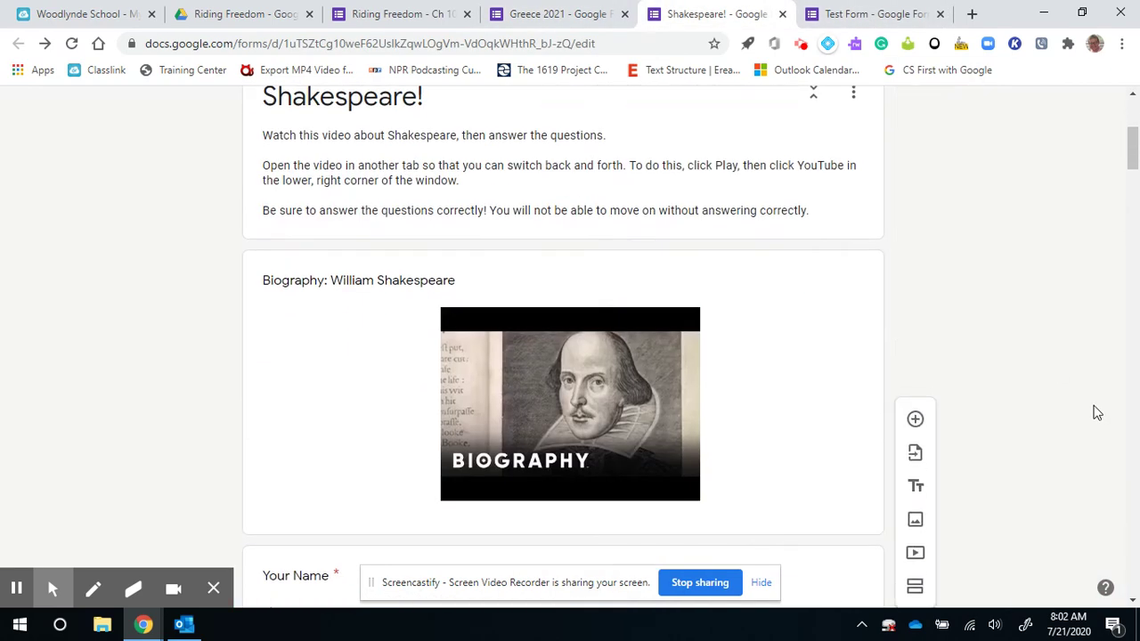
scroll(1095, 412, "down", 3)
scroll(1095, 412, "up", 4)
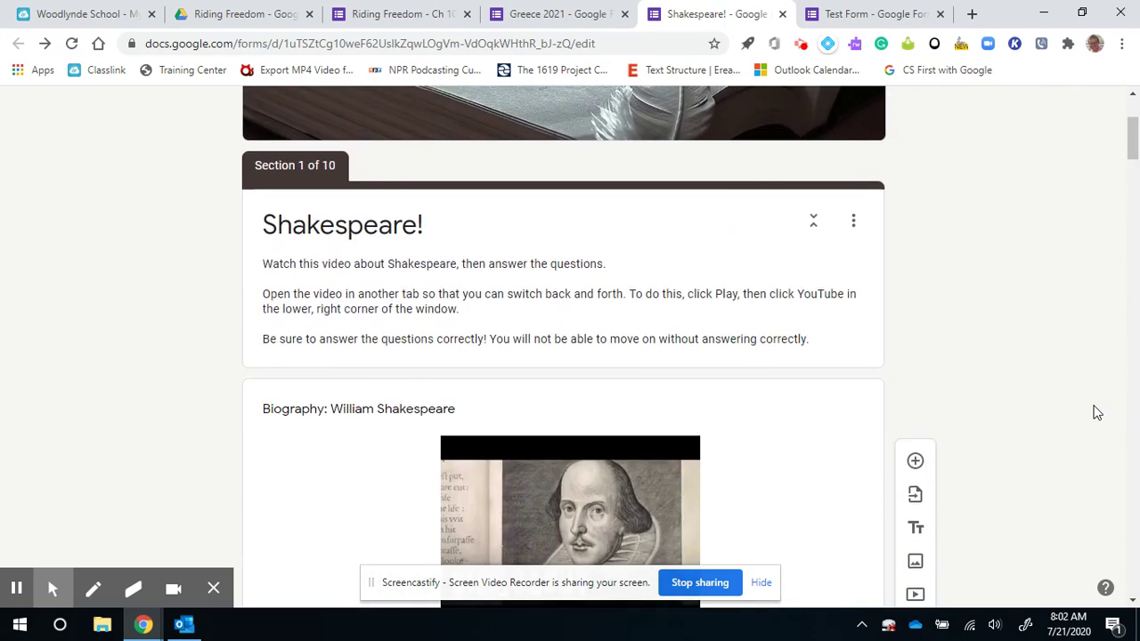
scroll(1096, 410, "down", 6)
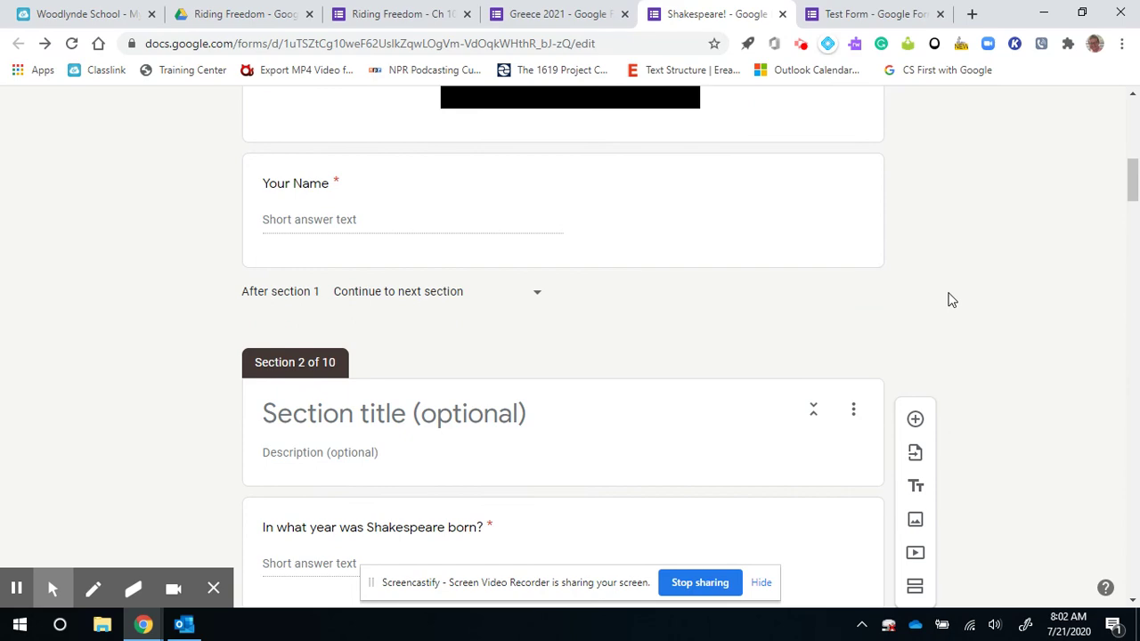
scroll(949, 300, "down", 5)
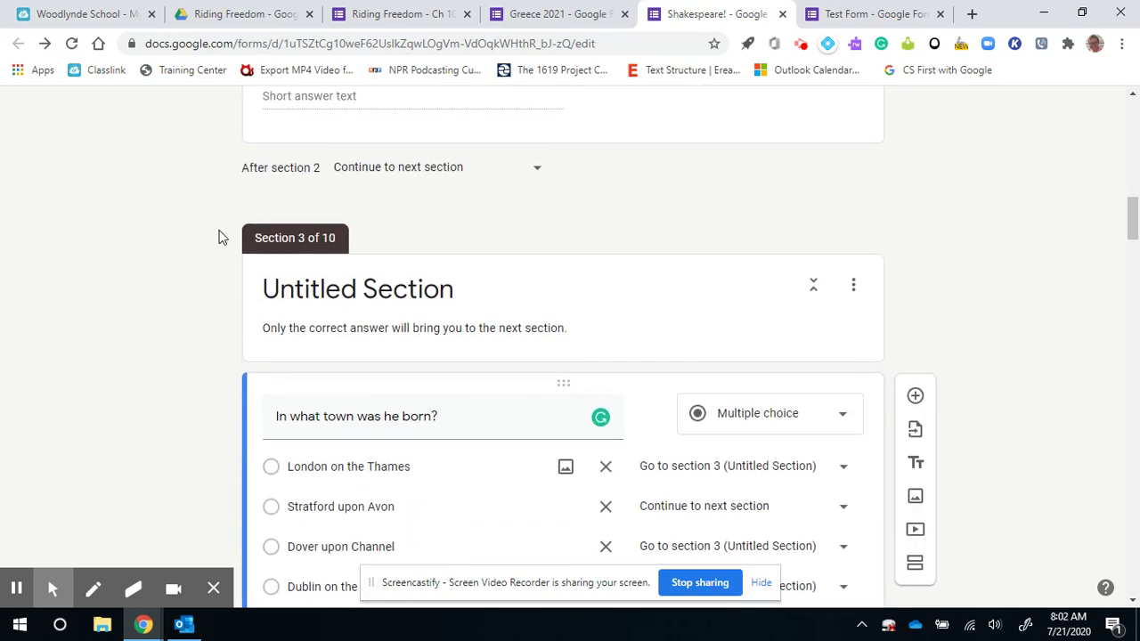
scroll(237, 343, "down", 18)
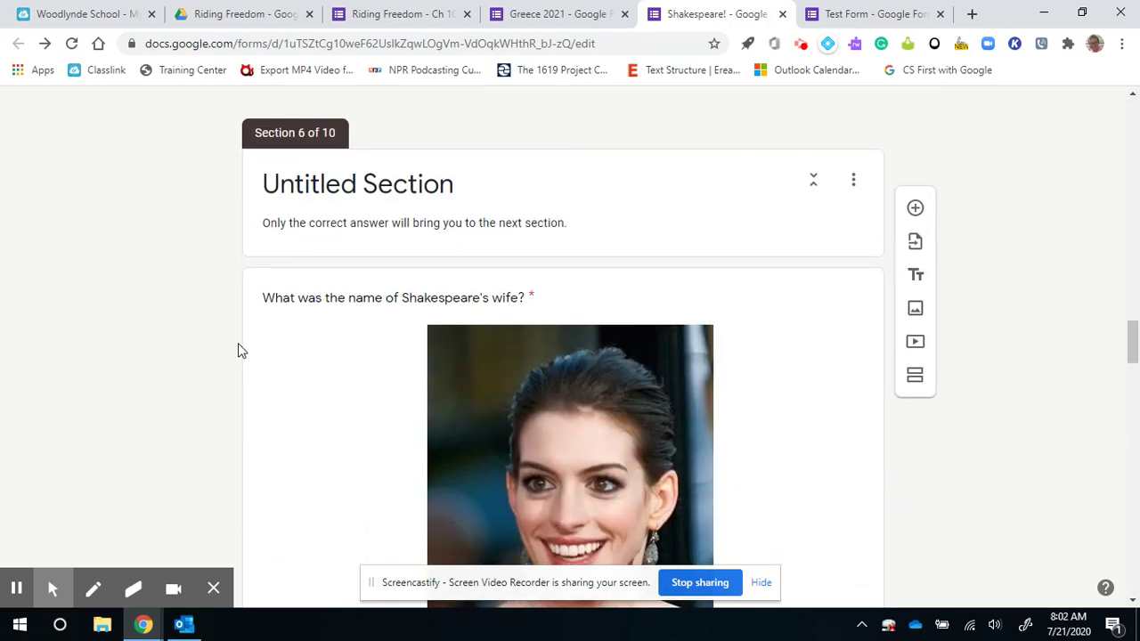
scroll(238, 343, "up", 15)
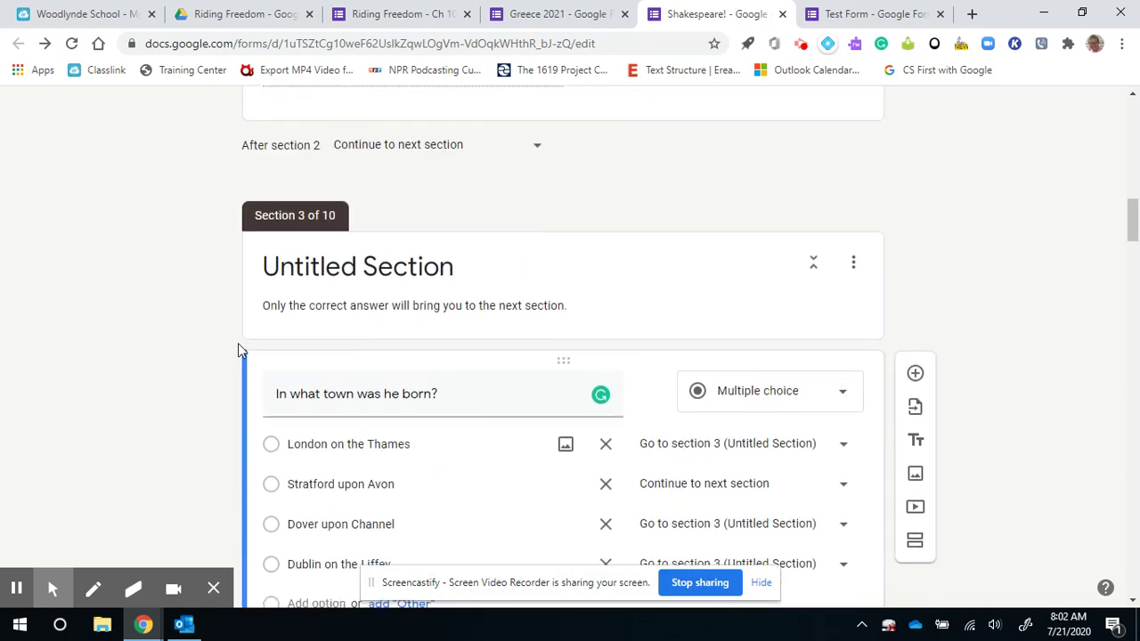
scroll(237, 343, "up", 1)
scroll(237, 343, "down", 3)
scroll(237, 342, "up", 1)
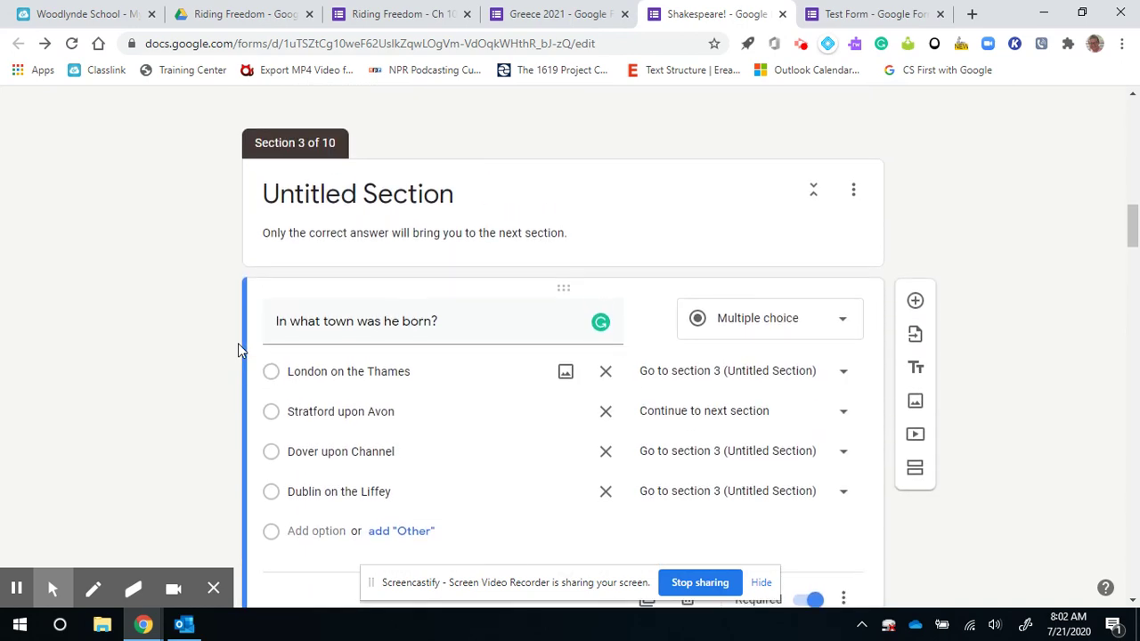
Step: Title section 3 "Birthplace" and reopen the birth-town question to check its answer destinations
left_click(388, 205)
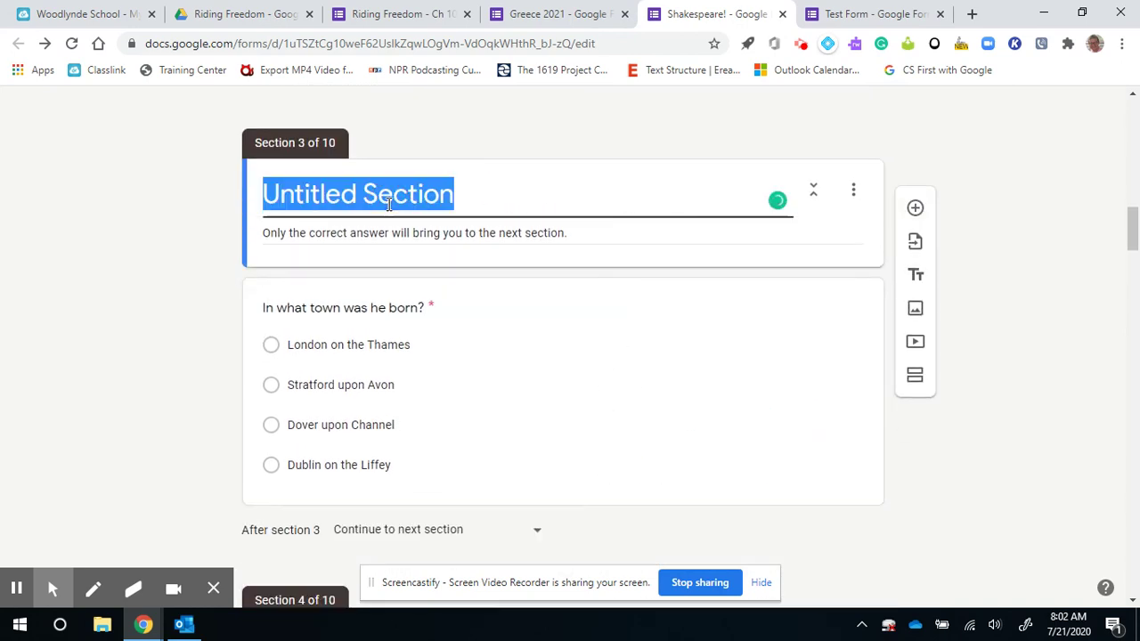
type("Birthplace")
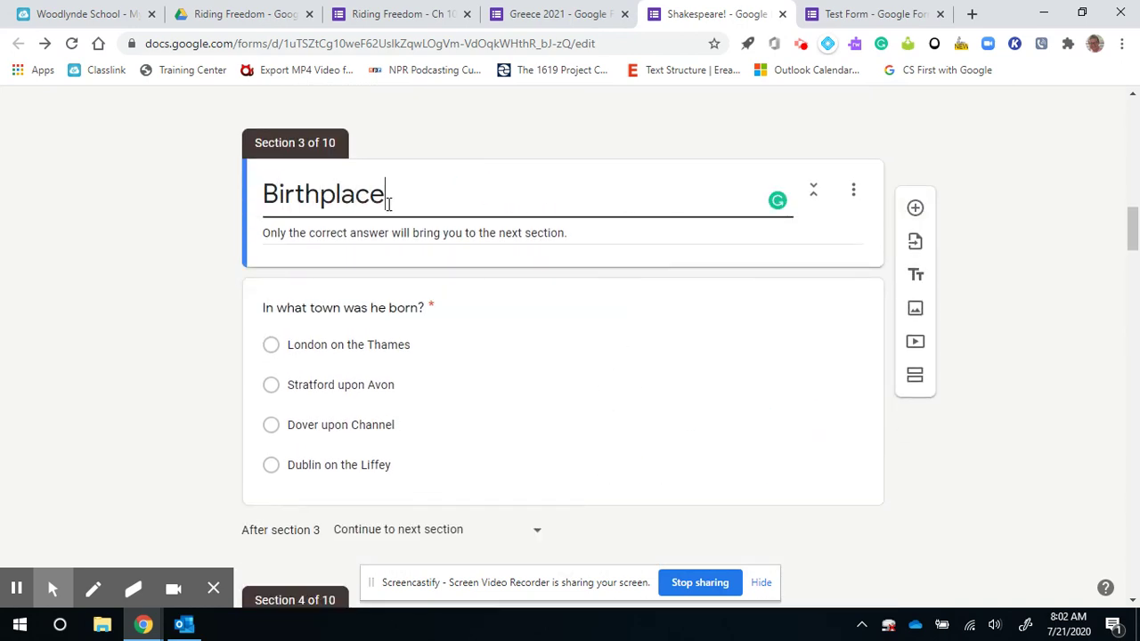
left_click(189, 244)
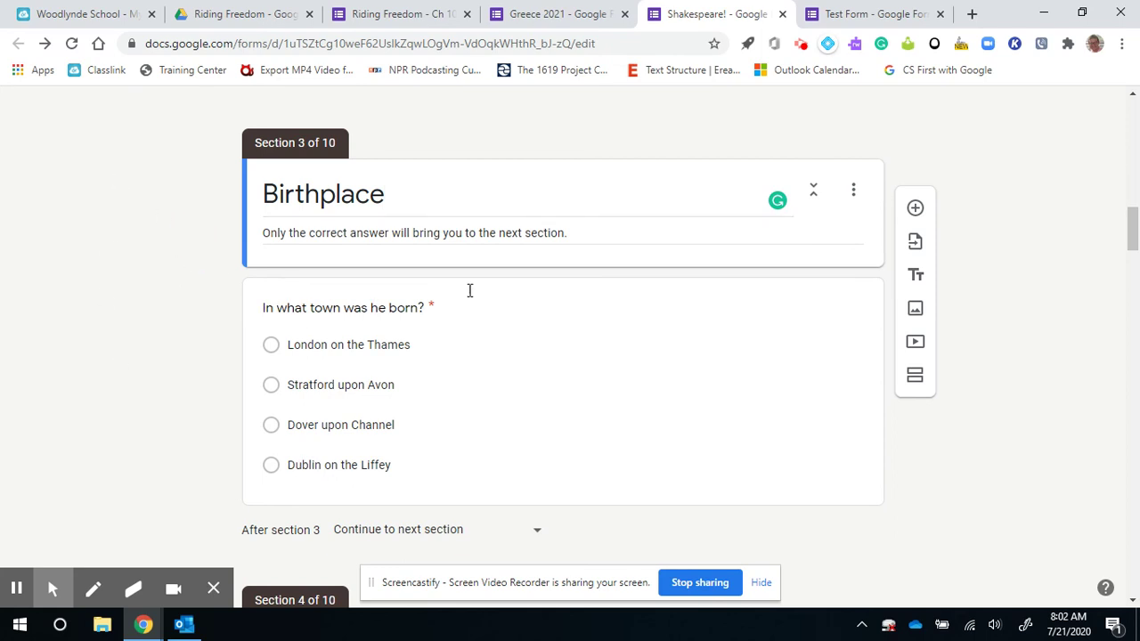
left_click(556, 282)
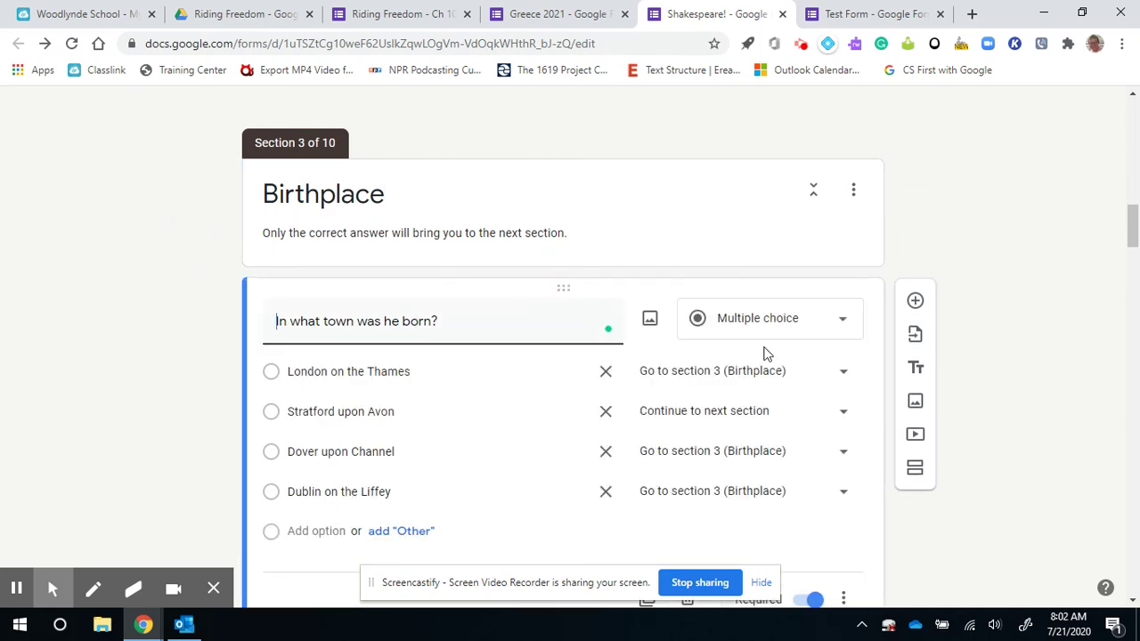